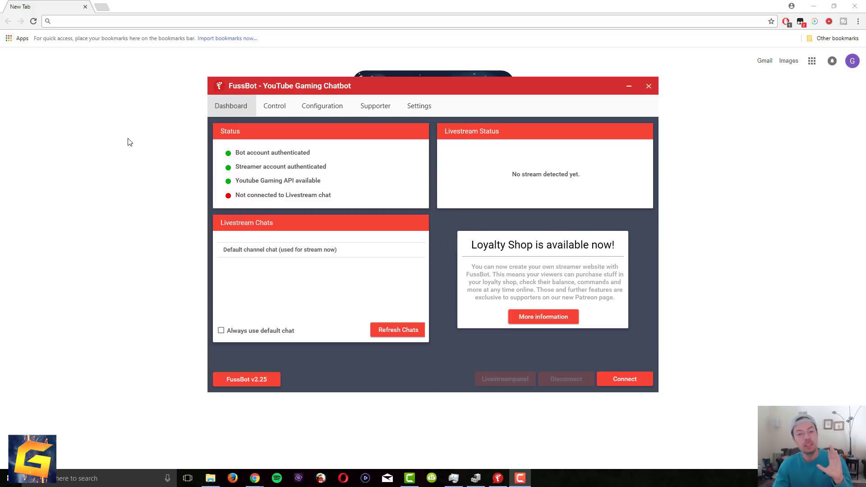
left_click(143, 166)
left_click(382, 182)
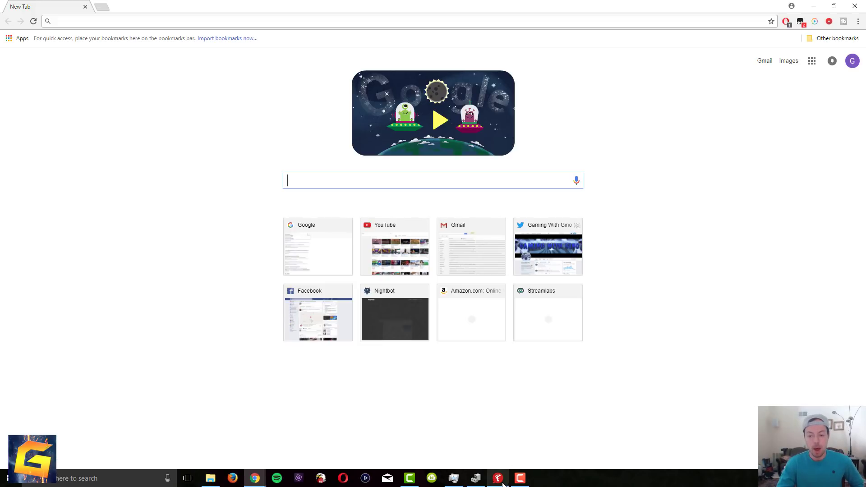
left_click(504, 485)
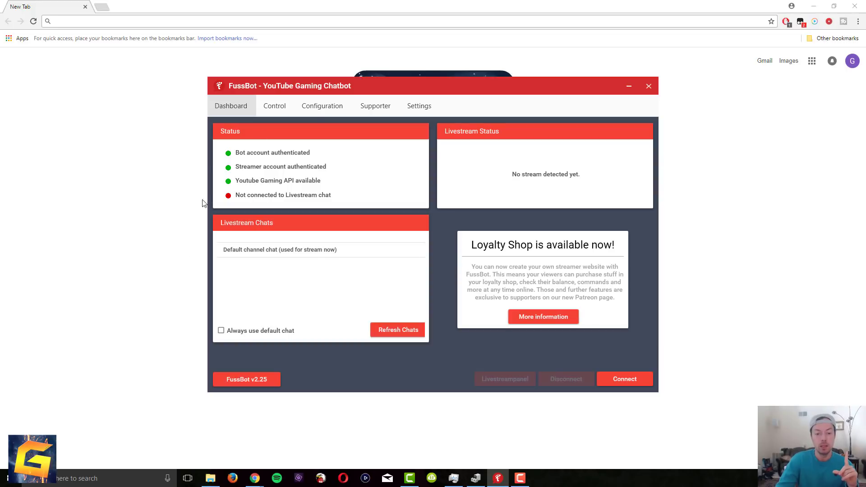
- Search Google for fussbot in the browser and open the official FussBot website
left_click(99, 261)
left_click(417, 180)
type("fussbot")
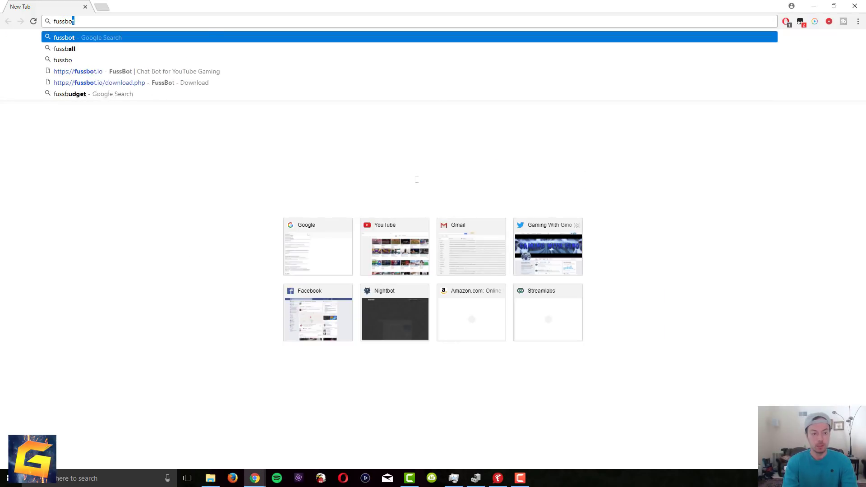
key("Return")
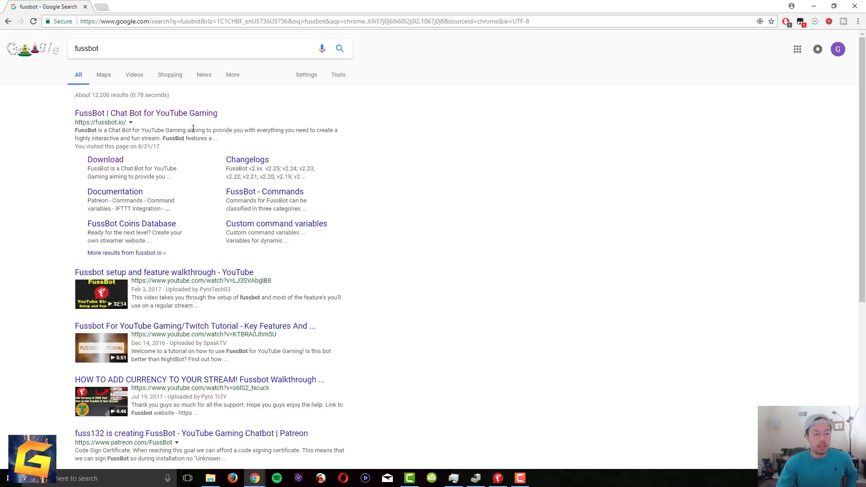
left_click(151, 115)
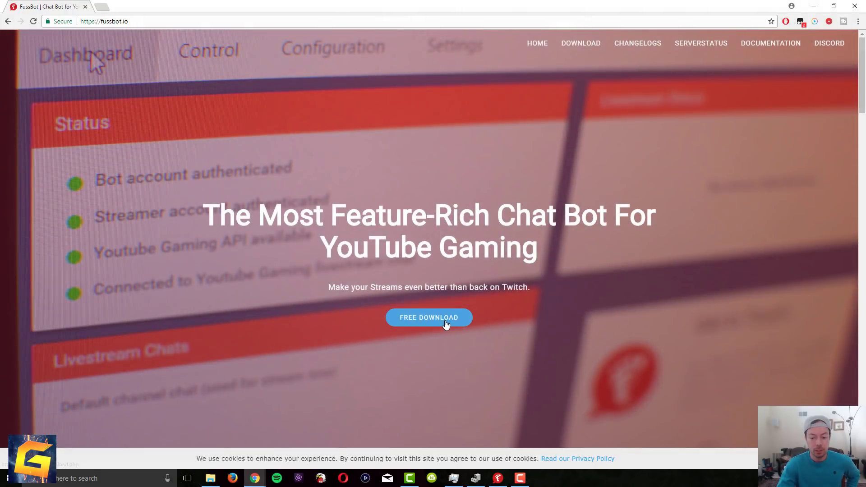
- Download the FussBot x64 installer from the US server and check it in the browser's download list
left_click(445, 320)
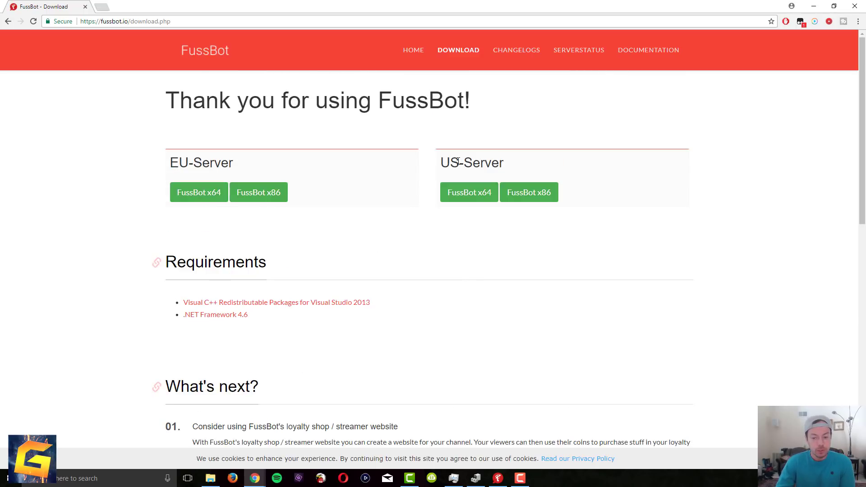
left_click(473, 195)
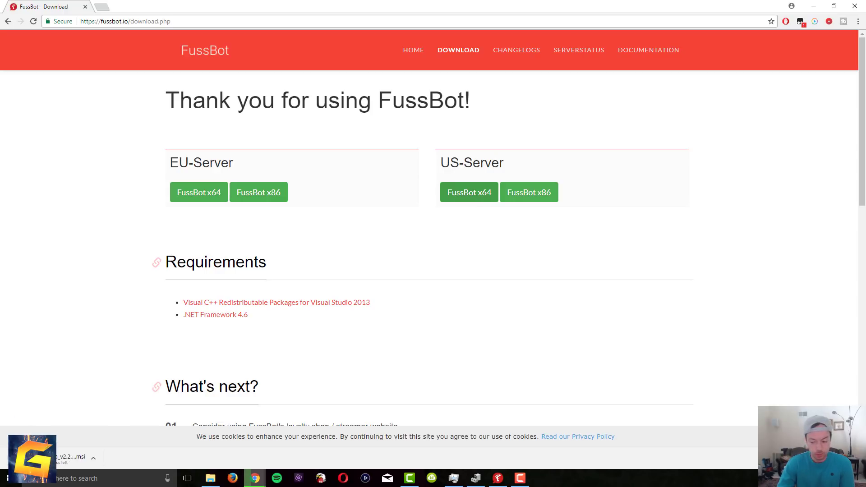
key("ctrl+j")
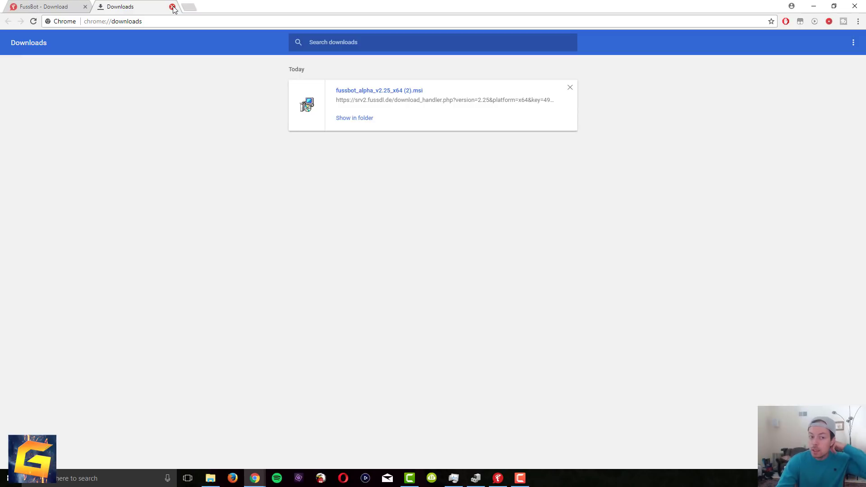
left_click(173, 7)
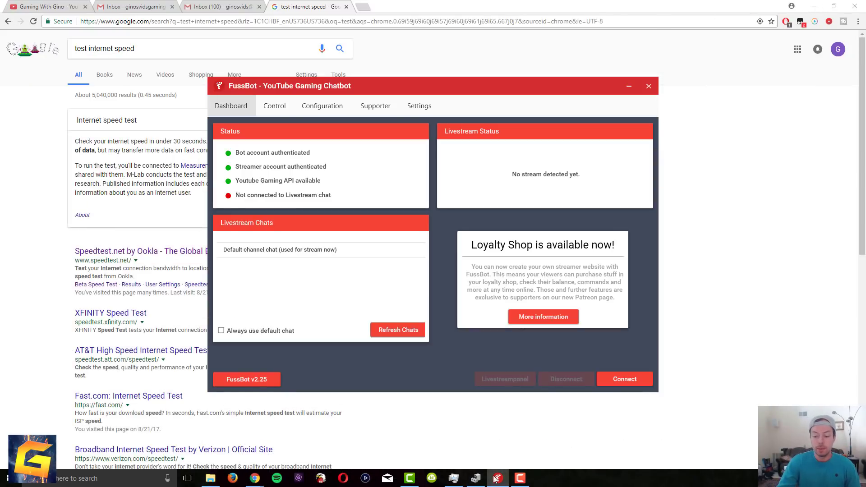
- Close FussBot, move its desktop shortcut to an empty area of the desktop and relaunch it from there
left_click(649, 85)
left_click(814, 6)
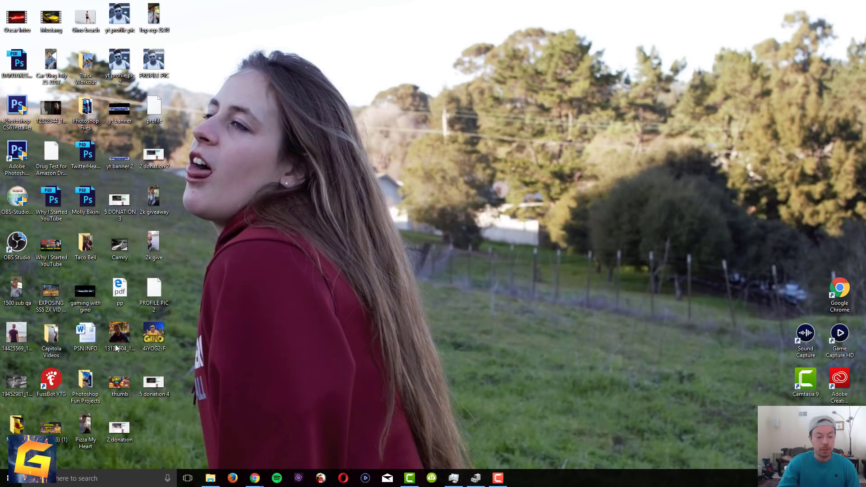
left_click_drag(46, 386, 561, 204)
double_click(575, 206)
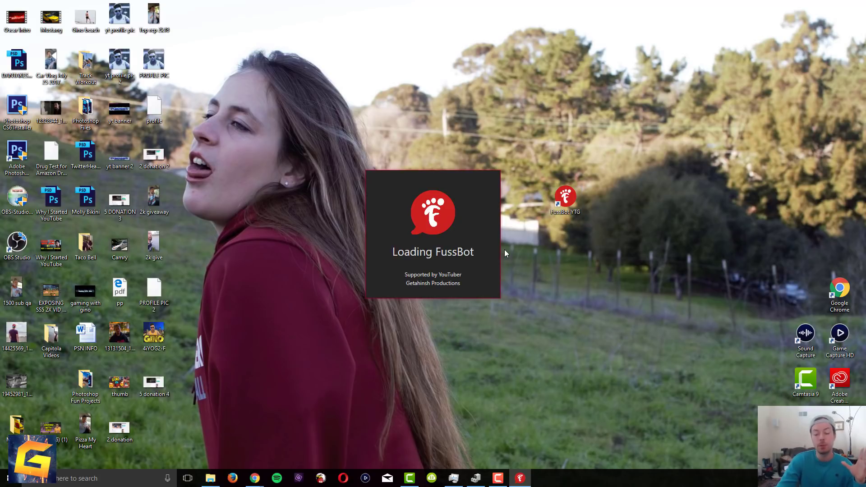
- Switch to Chrome and show the streamer's YouTube channel page
mouse_move(254, 478)
left_click(226, 447)
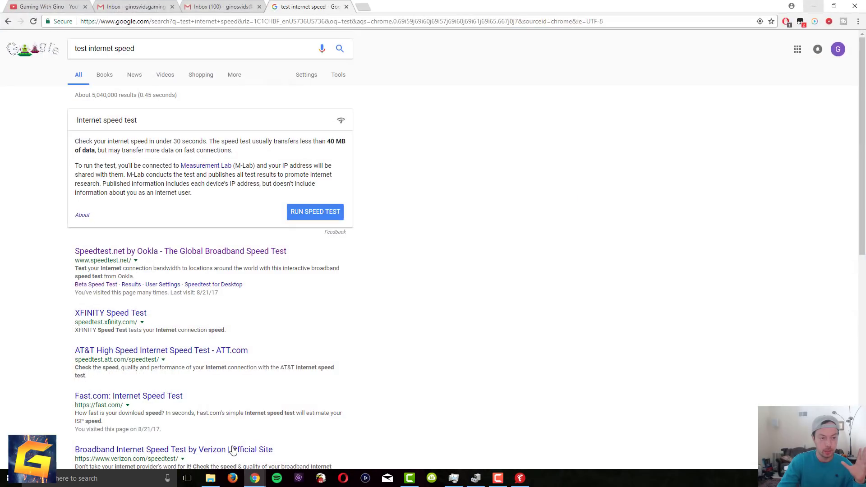
left_click(42, 6)
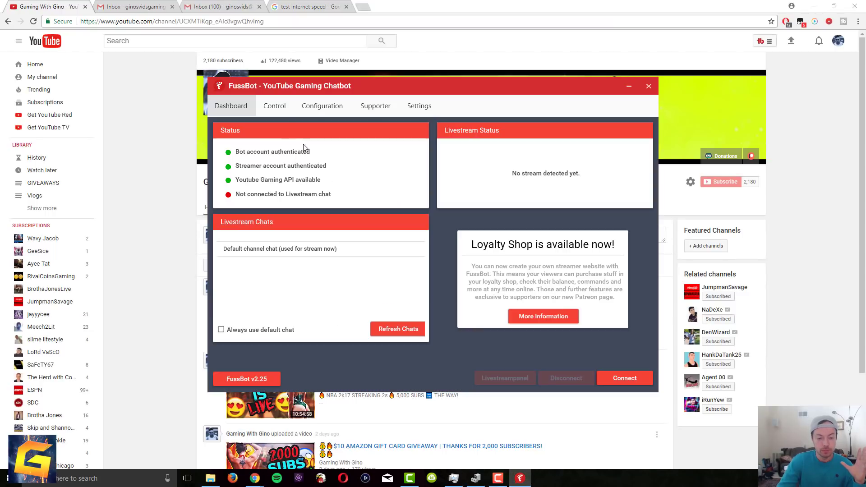
- Renew FussBot's primary bot login with the streamer's YouTube brand account and allow it to manage the account
left_click(273, 105)
left_click(306, 107)
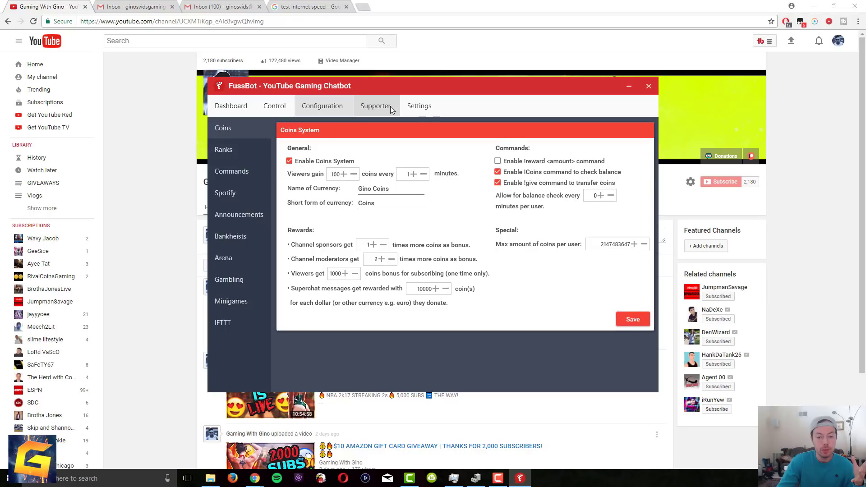
left_click(376, 106)
left_click(419, 108)
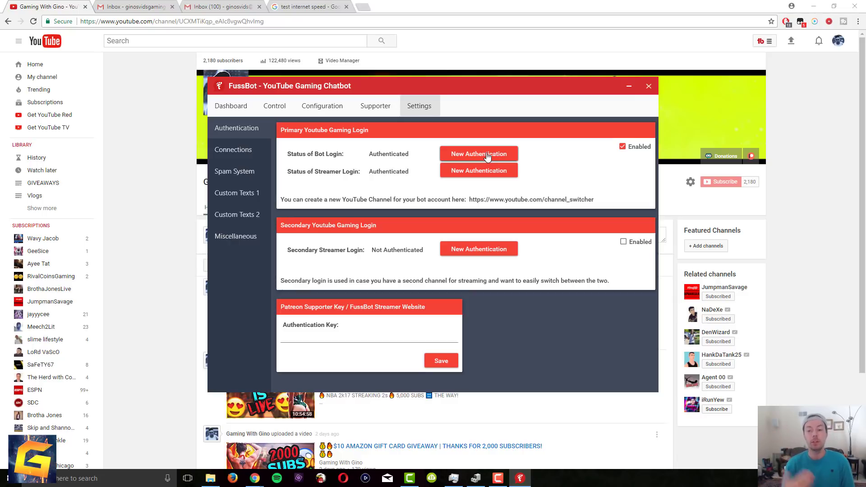
left_click(487, 156)
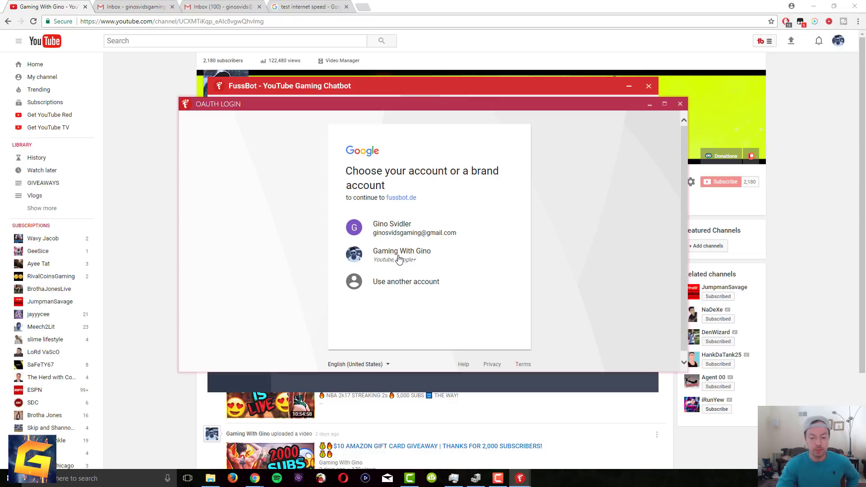
left_click(399, 260)
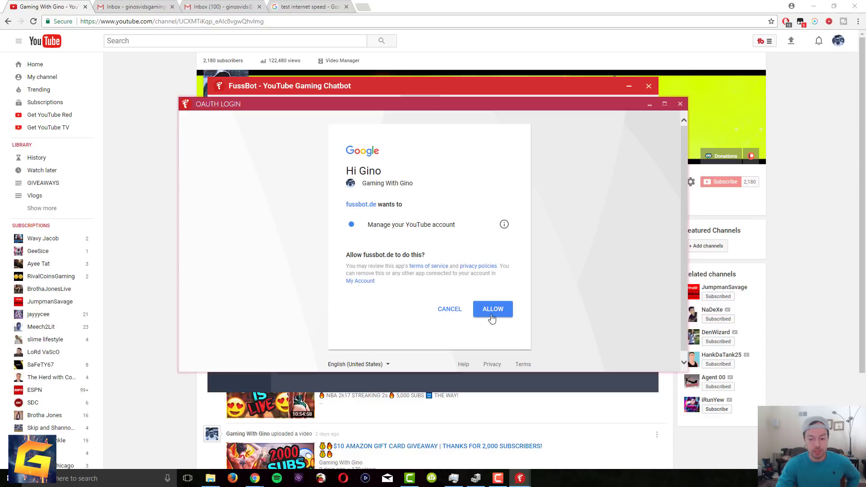
left_click(492, 311)
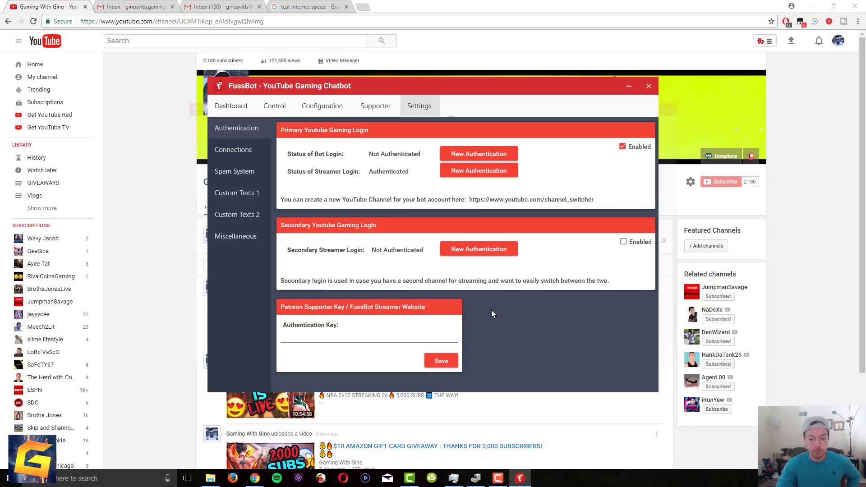
left_click(451, 268)
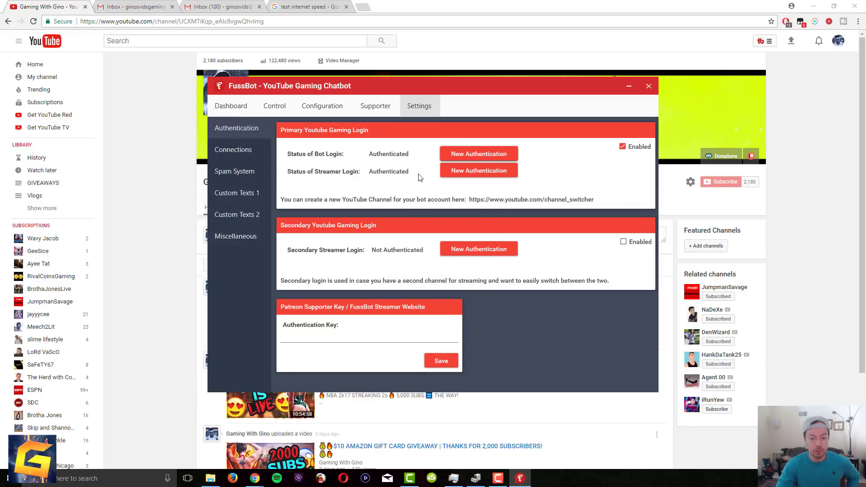
- Renew the primary streamer login with the same YouTube brand account and grant the requested access
left_click(451, 174)
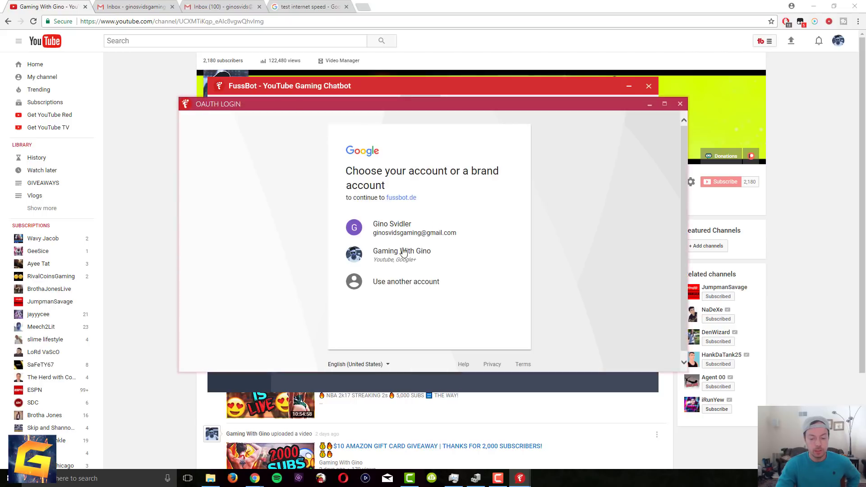
left_click(412, 259)
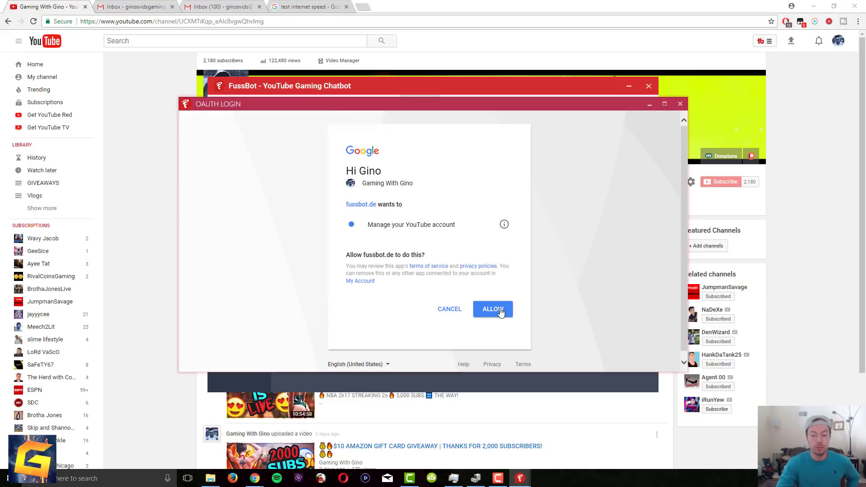
left_click(497, 309)
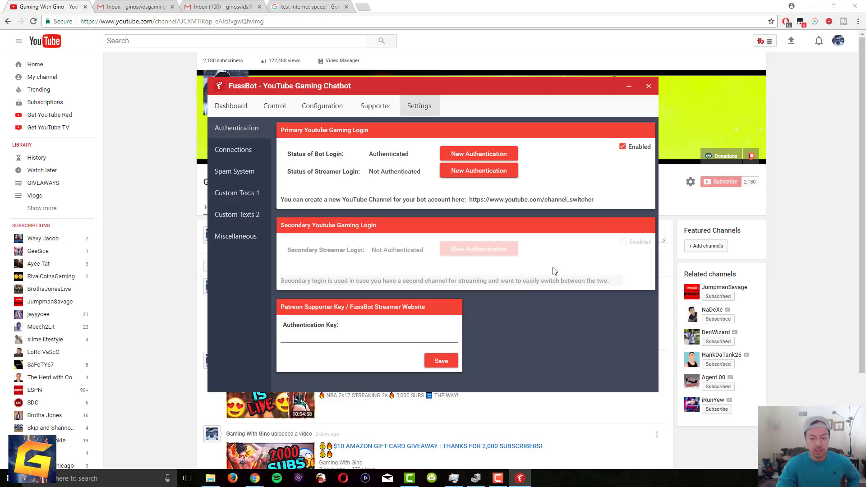
left_click(441, 276)
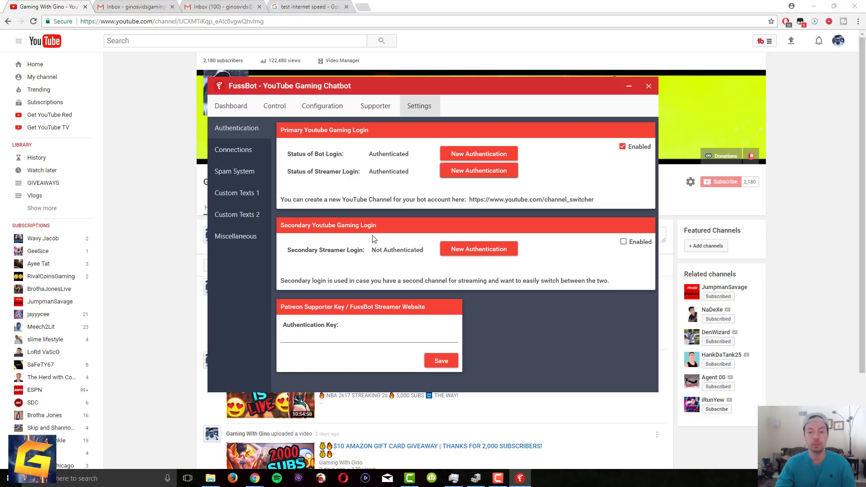
- Open the channel's newest NBA 2k17 livestream video in a new browser tab, then mute and pause it
left_click(227, 106)
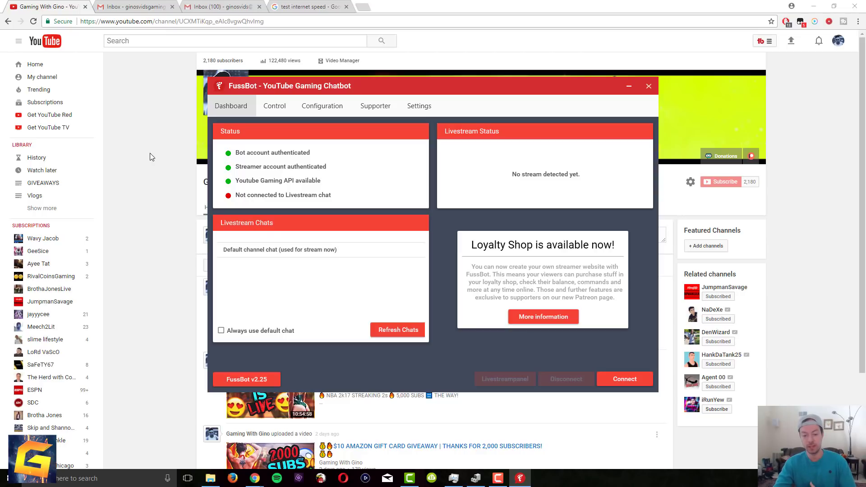
left_click(162, 208)
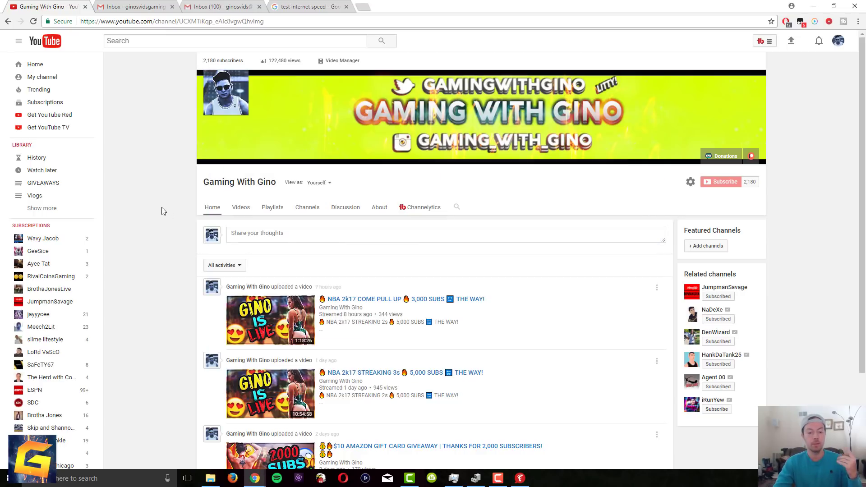
right_click(417, 301)
left_click(433, 305)
left_click(152, 5)
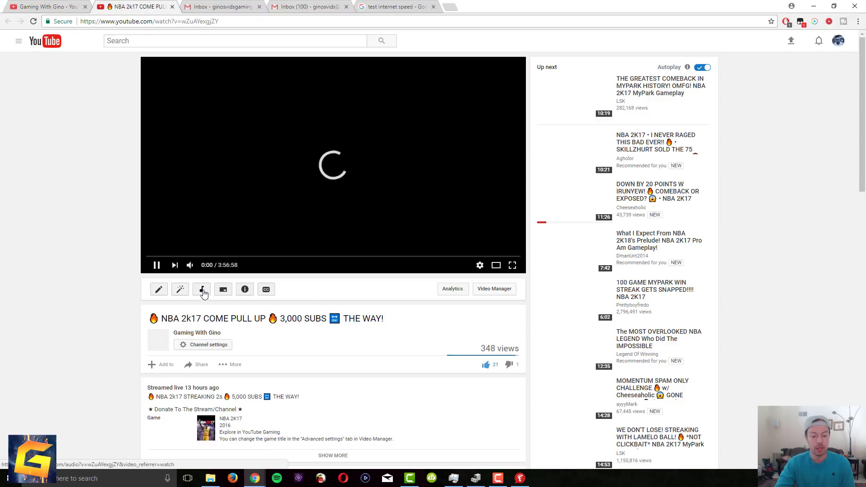
left_click(190, 265)
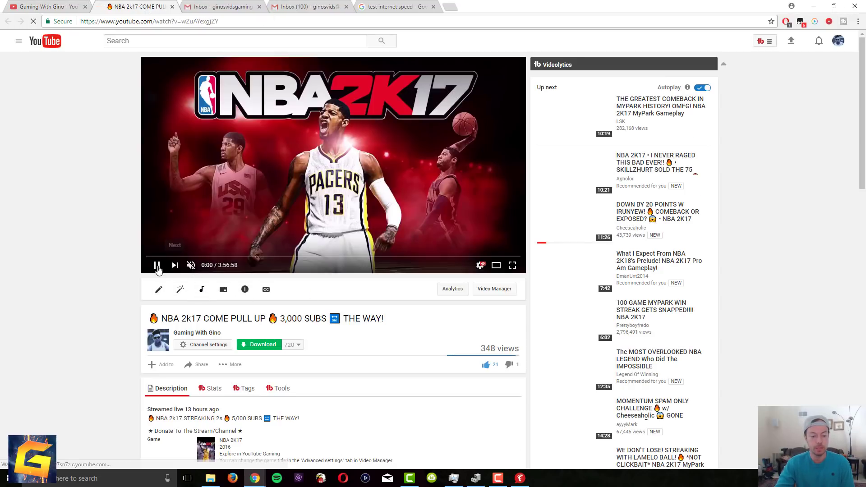
left_click(157, 266)
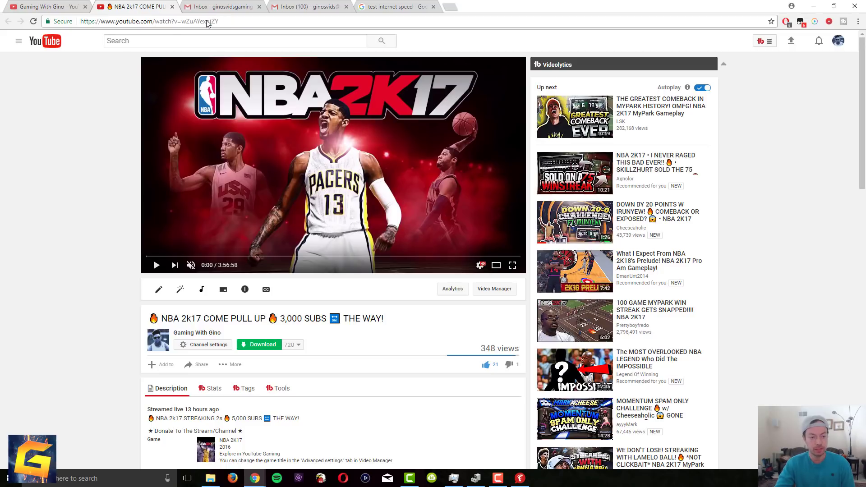
- Copy the full web address of the opened NBA 2k17 livestream video
left_click_drag(219, 21, 80, 21)
right_click(139, 22)
left_click(164, 65)
- Try to connect FussBot to the livestream chat by replacing the stream URL with the copied video address, then dismiss the dialog
left_click(521, 479)
left_click(625, 380)
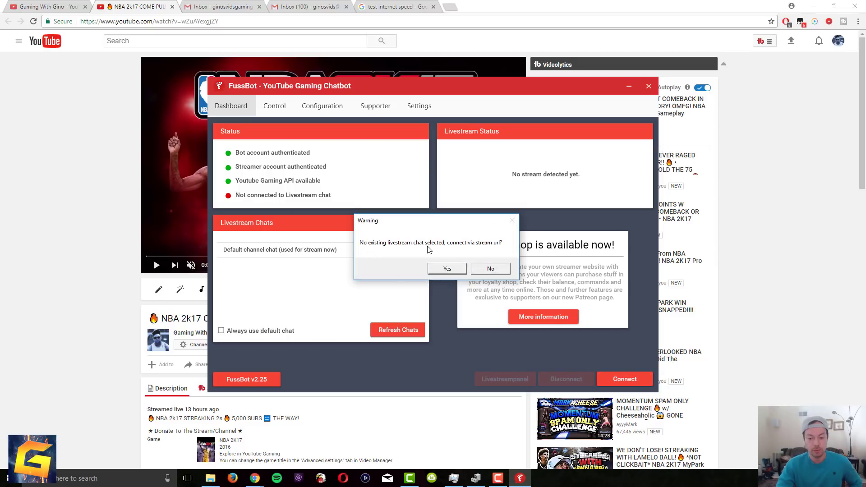
left_click(447, 269)
left_click_drag(510, 237, 355, 243)
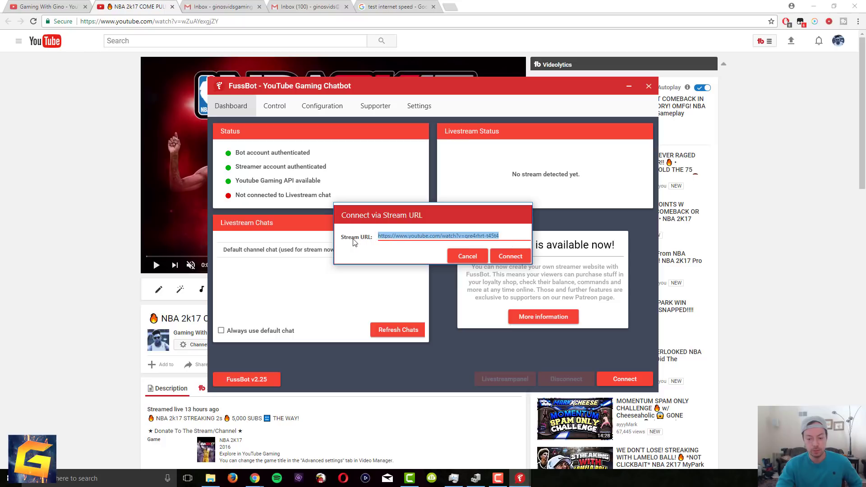
key("BackSpace")
right_click(419, 237)
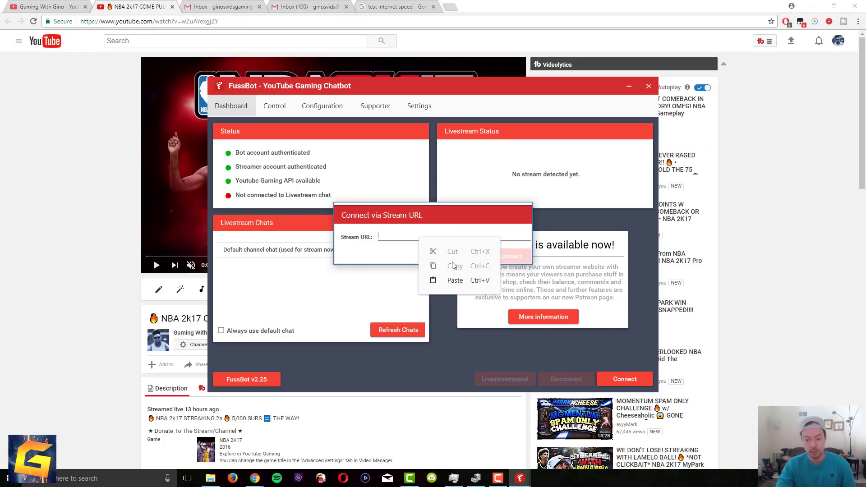
left_click(456, 281)
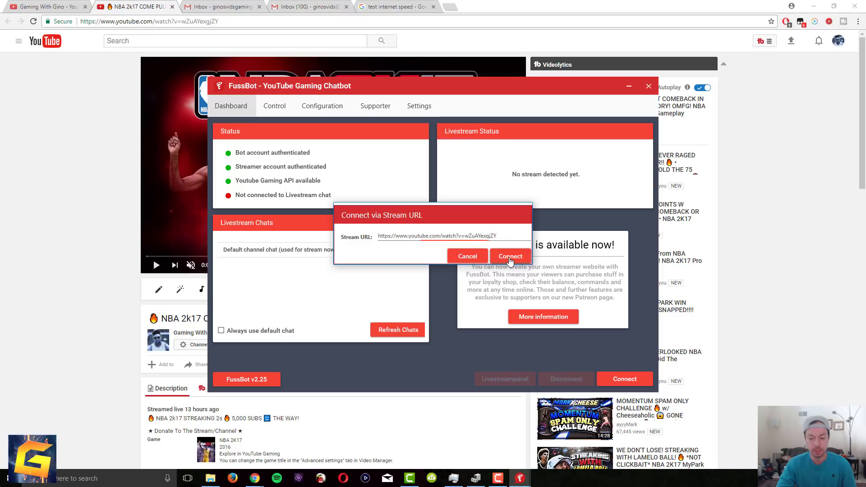
left_click(510, 260)
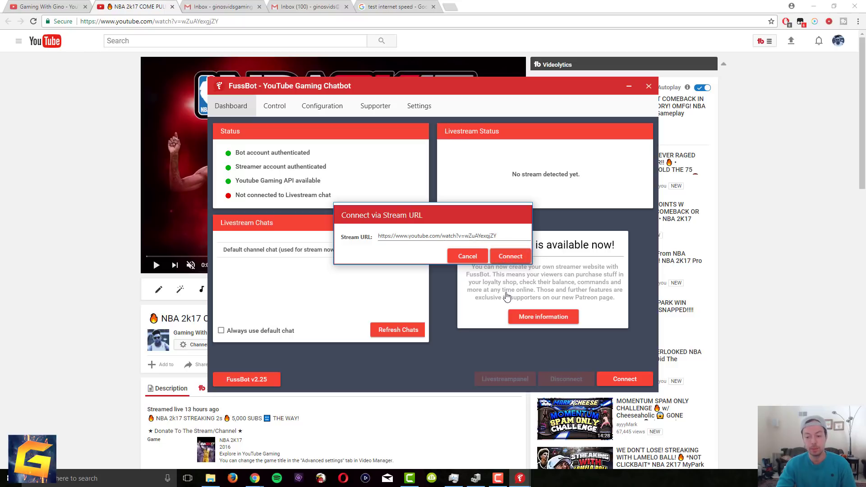
left_click(473, 261)
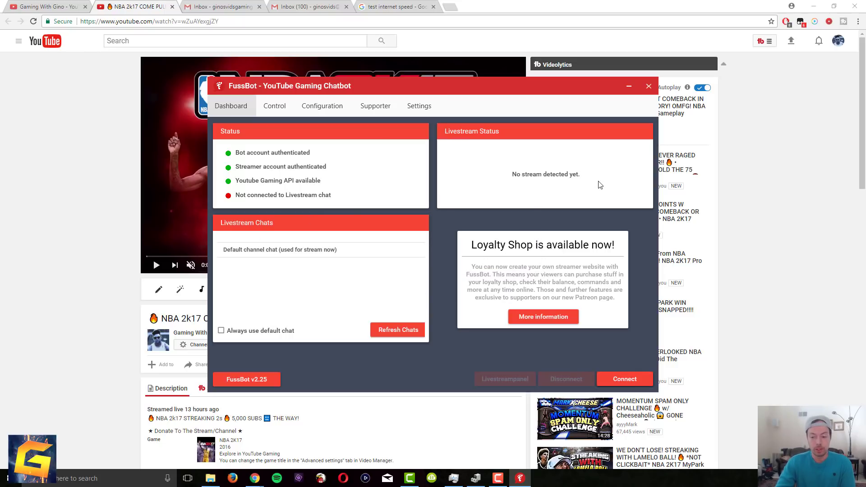
- Open the Coins System configuration and set the interval at which viewers gain coins to 10 minutes
left_click(273, 108)
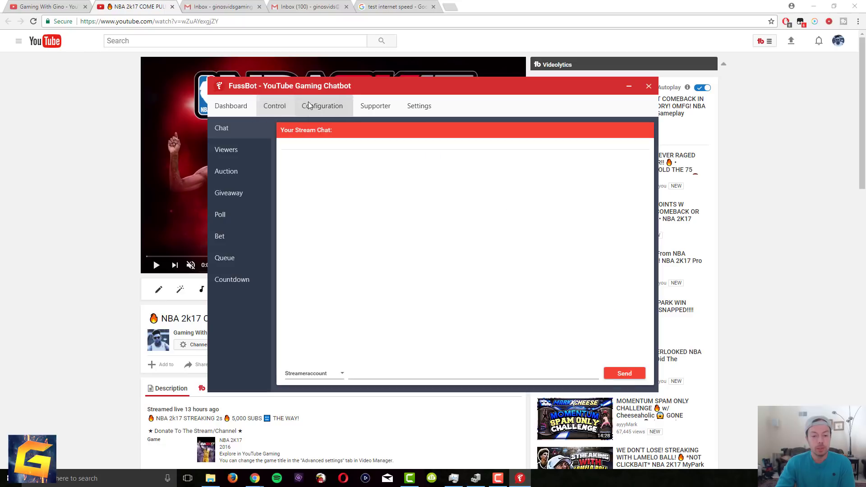
left_click(336, 105)
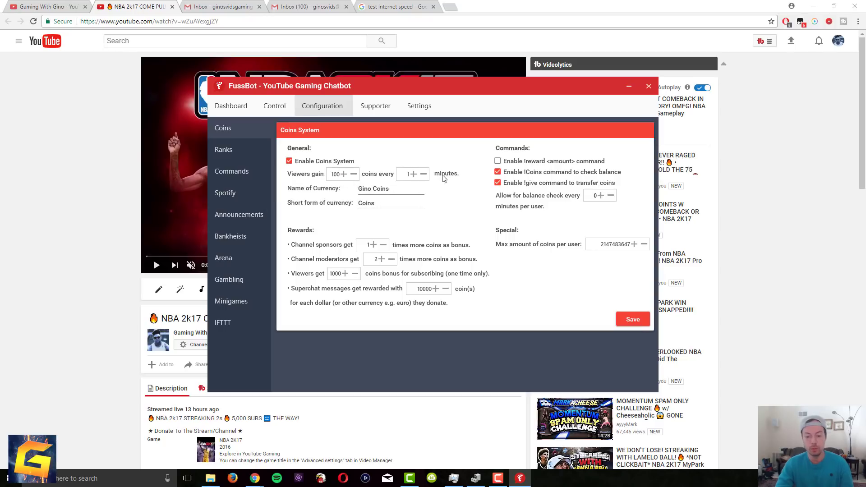
left_click(414, 175)
left_click(414, 175)
left_click(413, 175)
left_click(414, 175)
left_click(413, 174)
left_click(414, 174)
left_click(413, 175)
left_click(414, 175)
left_click(414, 175)
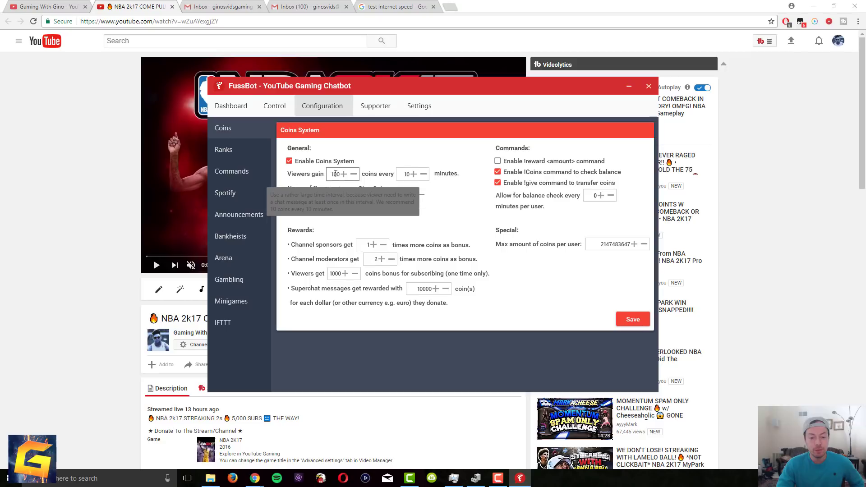
- Set the interval for awarding viewers coins back to 1 minute
left_click(424, 175)
left_click(424, 175)
left_click(424, 174)
left_click(424, 175)
left_click(424, 175)
left_click(424, 174)
left_click(423, 175)
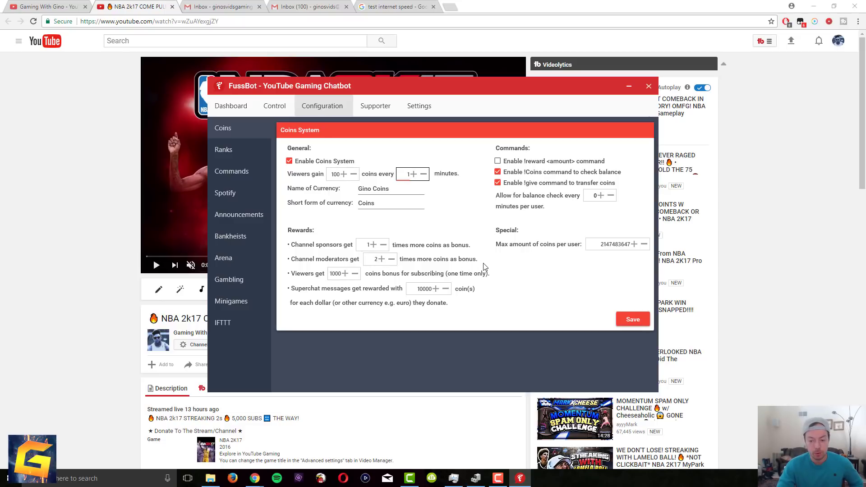
- Lower the channel moderators' coin bonus multiplier to 1, then restore it to 2
left_click(391, 259)
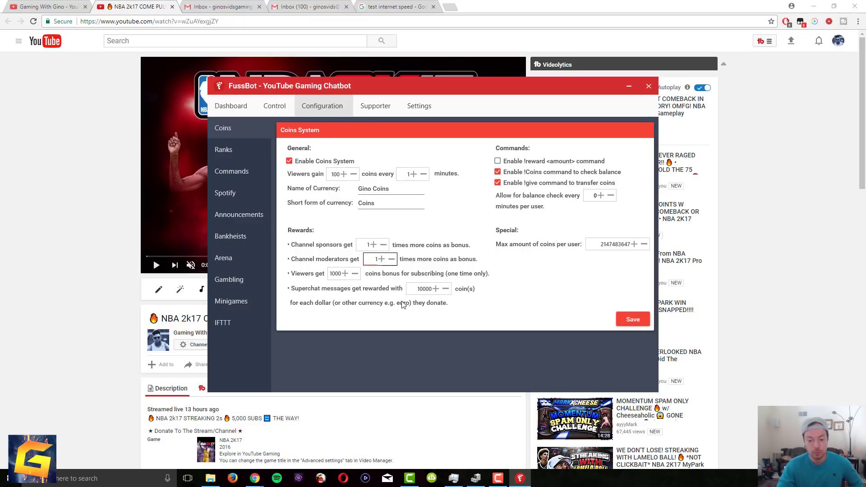
left_click(382, 259)
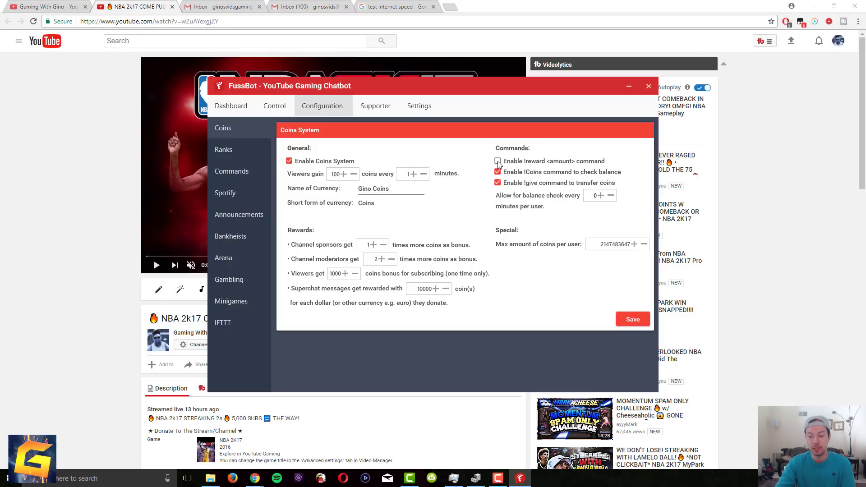
- Enable the !reward <amount> command and save the coins settings
left_click(498, 162)
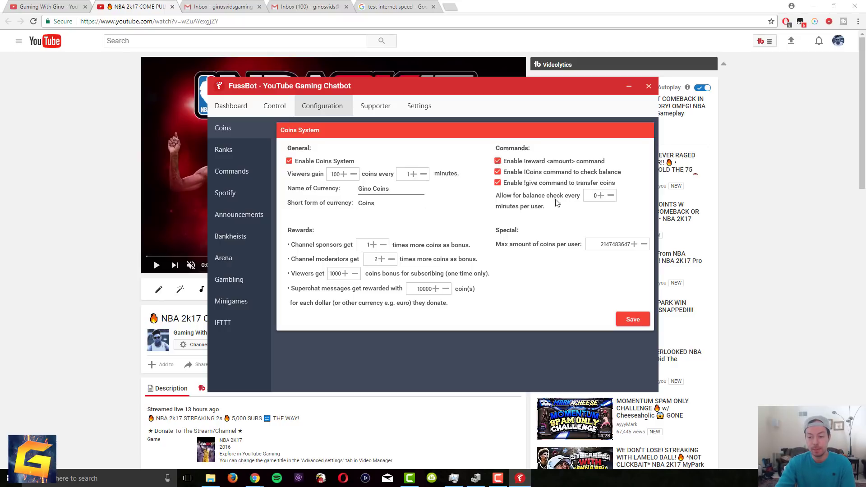
left_click(632, 320)
- Switch to the YouTube livestream video page and enter "!reward 10000" as a public comment draft
left_click(728, 315)
scroll(410, 378, "down", 5)
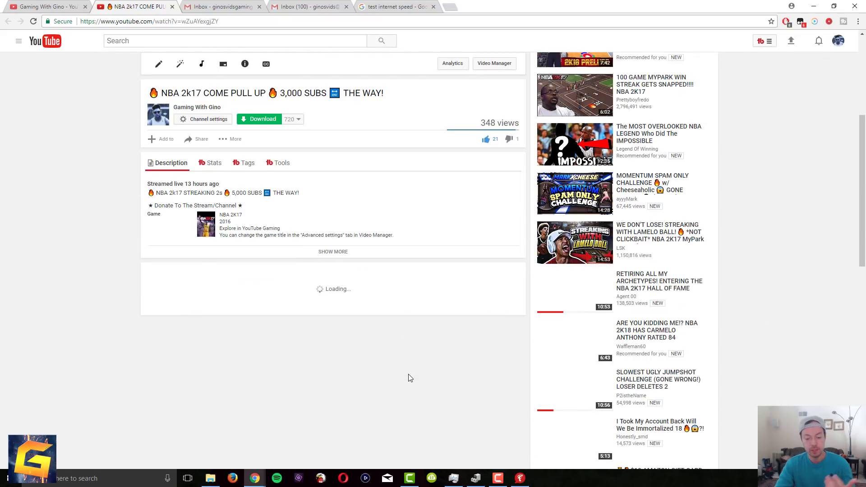
left_click(365, 294)
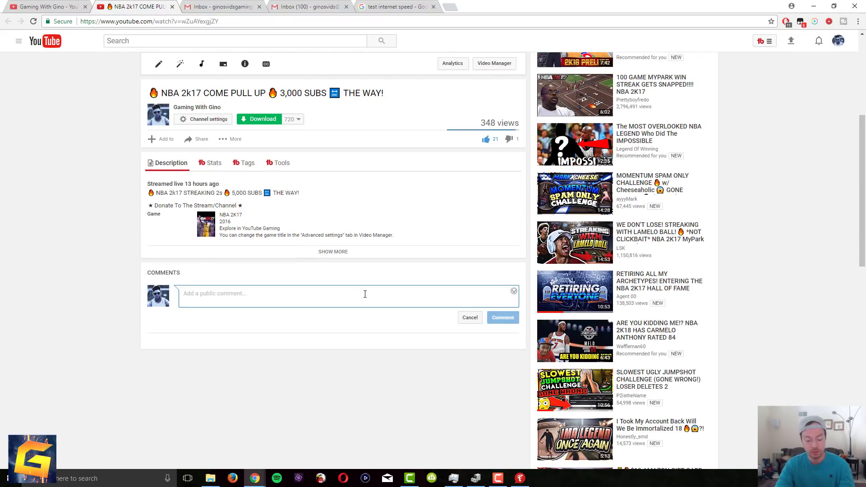
type("!reward 10000")
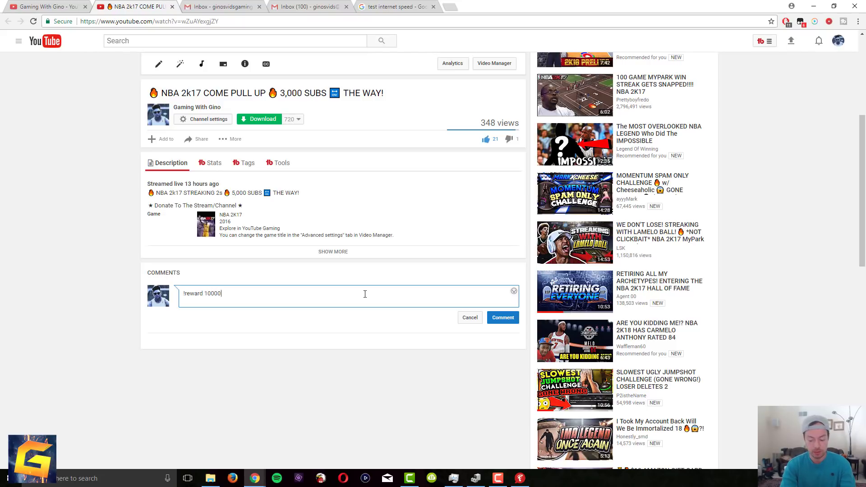
- Clear the whole text of the unposted comment draft
key("BackSpace")
key("BackSpace")
key("BackSpace")
key("BackSpace")
key("BackSpace")
key("BackSpace")
key("BackSpace")
key("BackSpace")
key("BackSpace")
key("BackSpace")
key("BackSpace")
key("BackSpace")
key("BackSpace")
scroll(365, 294, "up", 5)
- Switch back to FussBot, disable the !reward <amount> command and save the coins settings
left_click(520, 478)
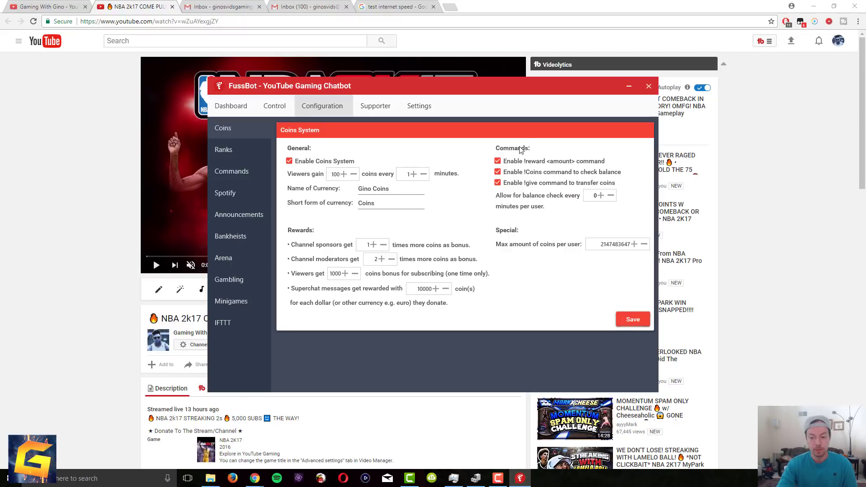
left_click(497, 161)
left_click(633, 320)
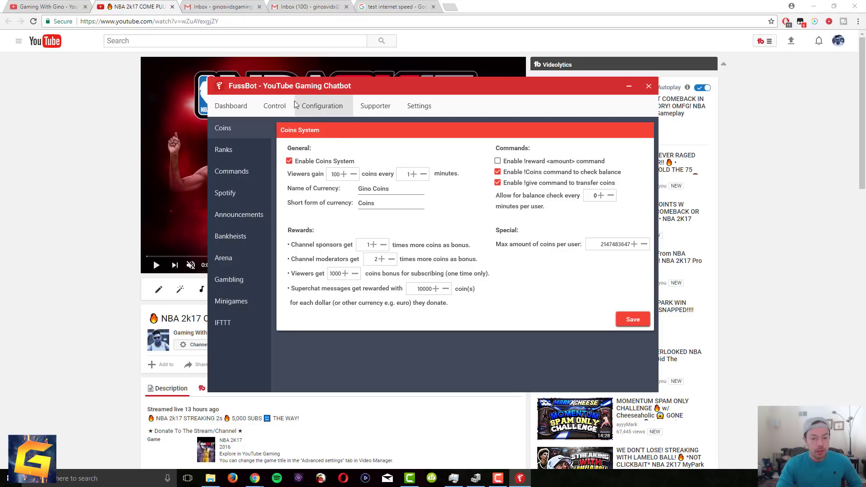
- Open the list of stream viewers and browse their coin balances, join dates and minutes watched
left_click(250, 106)
left_click(272, 104)
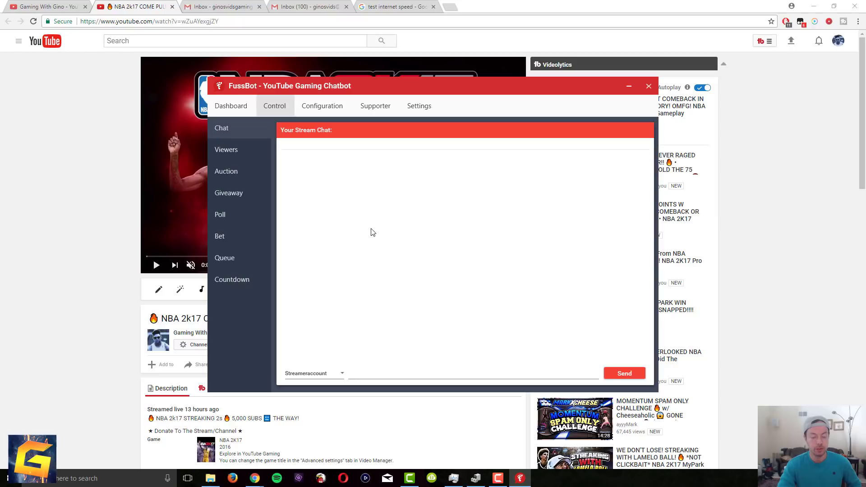
left_click(246, 148)
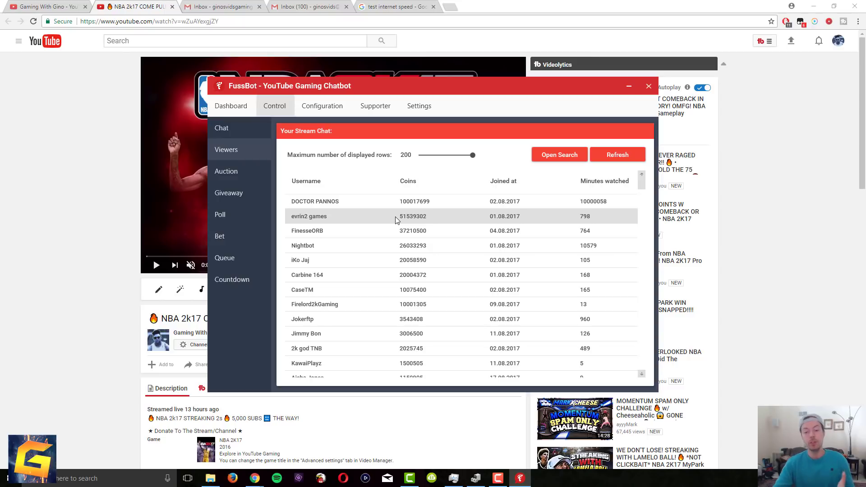
scroll(395, 366, "down", 20)
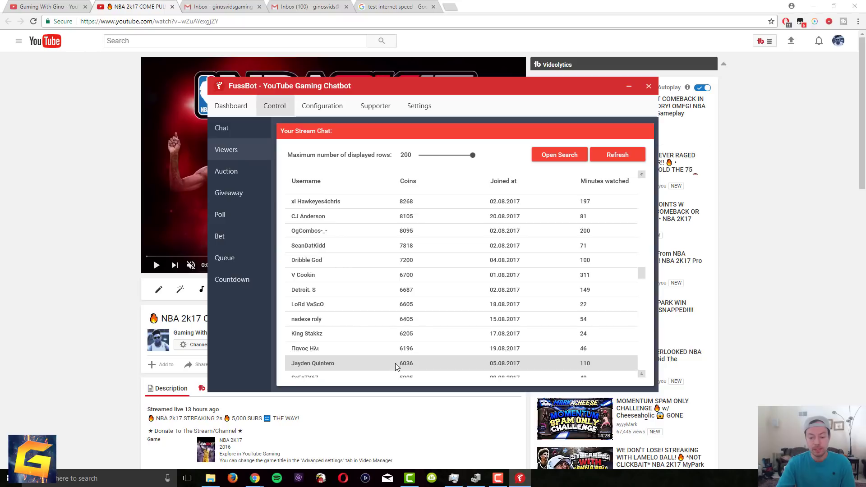
scroll(357, 353, "down", 20)
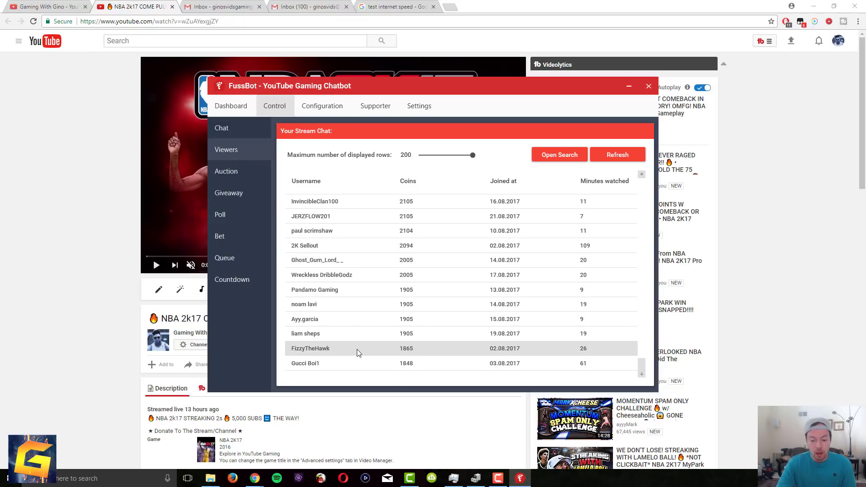
scroll(357, 350, "up", 20)
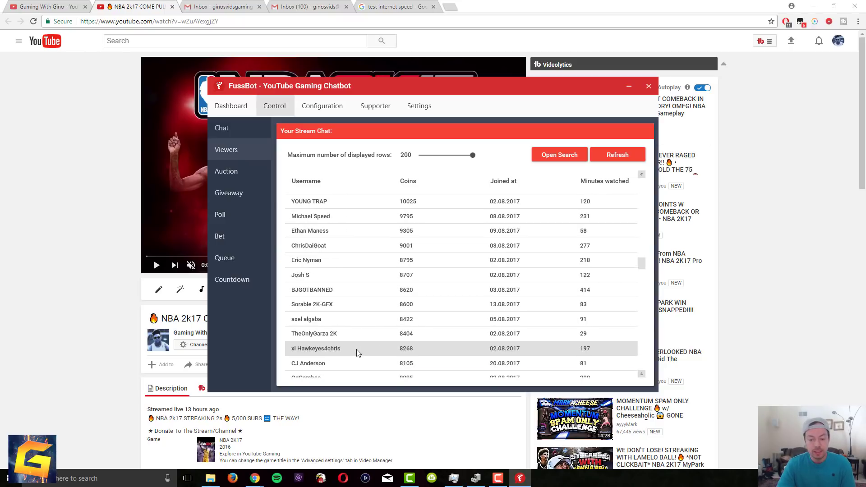
scroll(356, 349, "up", 1)
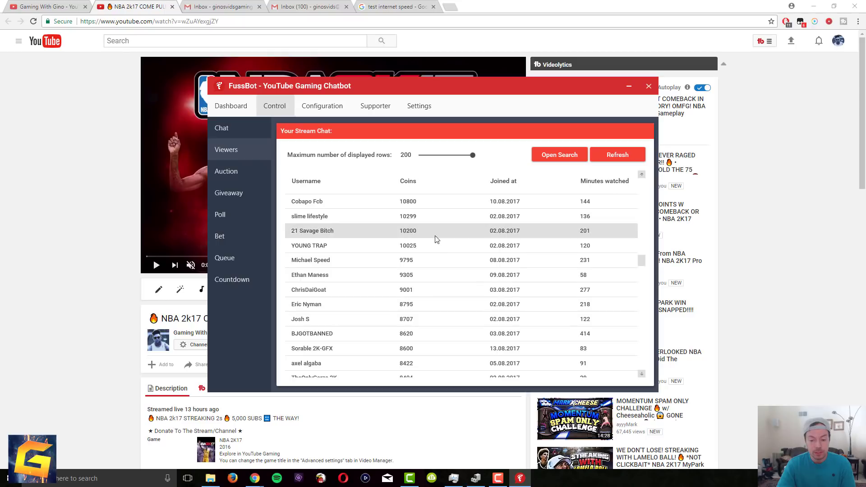
- Try setting the coins of the viewer who has 10025 to 25, then revert the value and cancel the edit
right_click(348, 246)
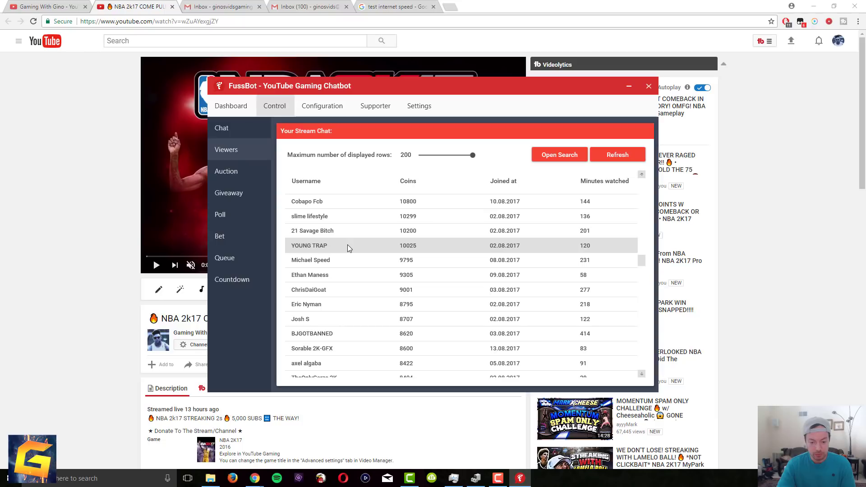
right_click(348, 246)
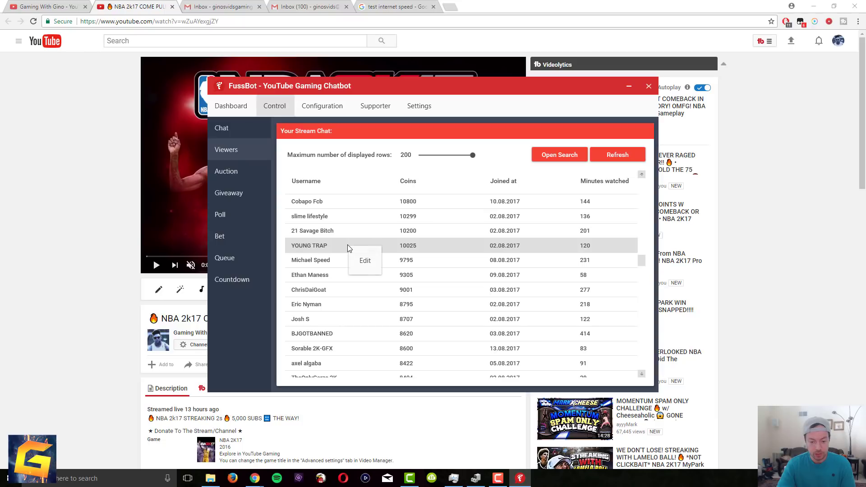
left_click(370, 261)
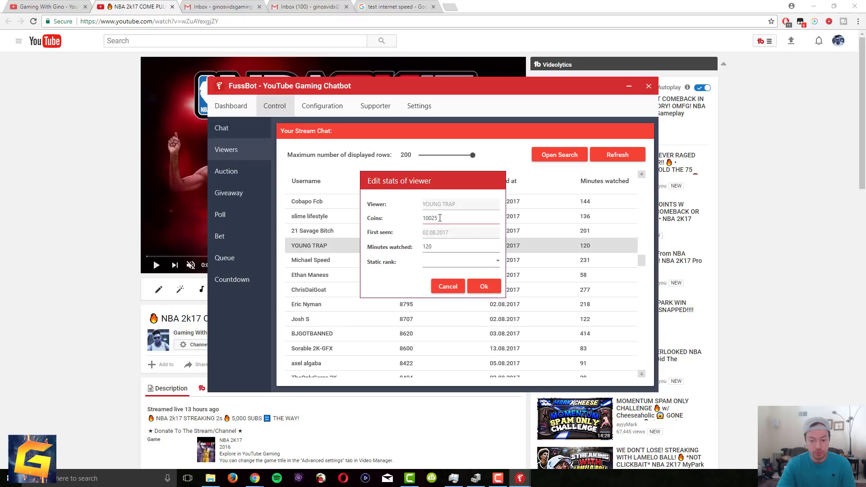
double_click(445, 218)
type("25")
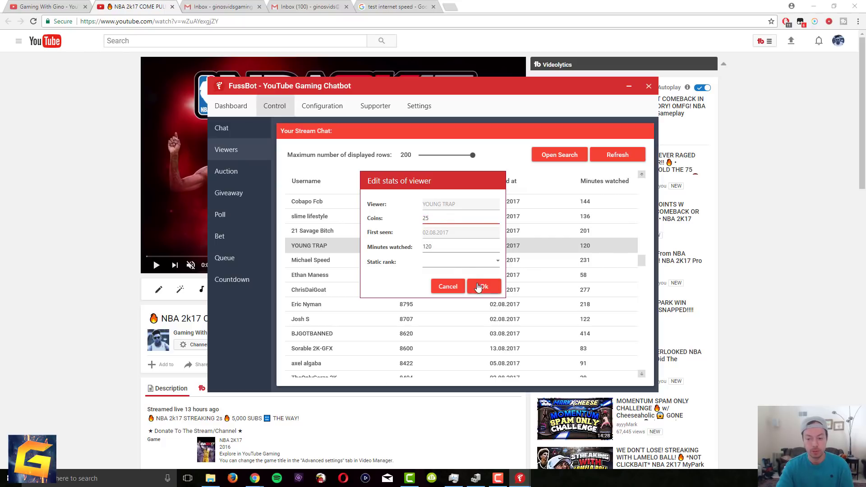
key("ctrl+z")
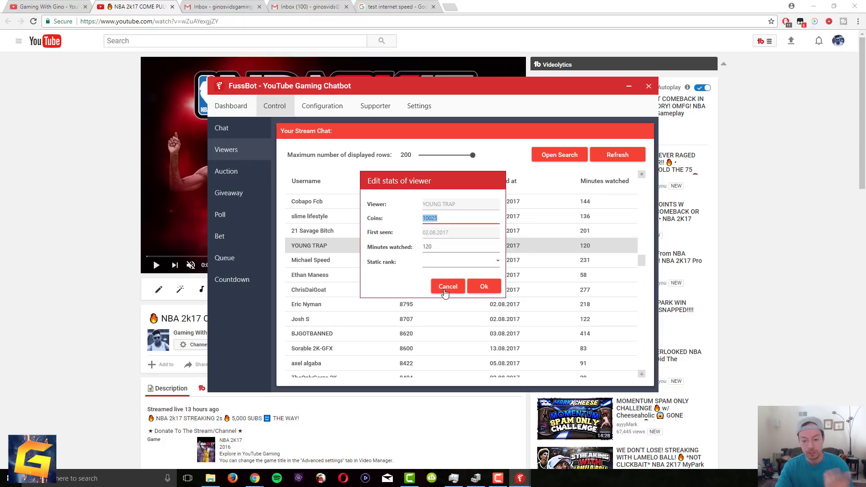
left_click(447, 286)
- Search the viewer list by username for the viewer with 10075400 coins, then reset the search
scroll(447, 283, "up", 10)
scroll(447, 283, "up", 4)
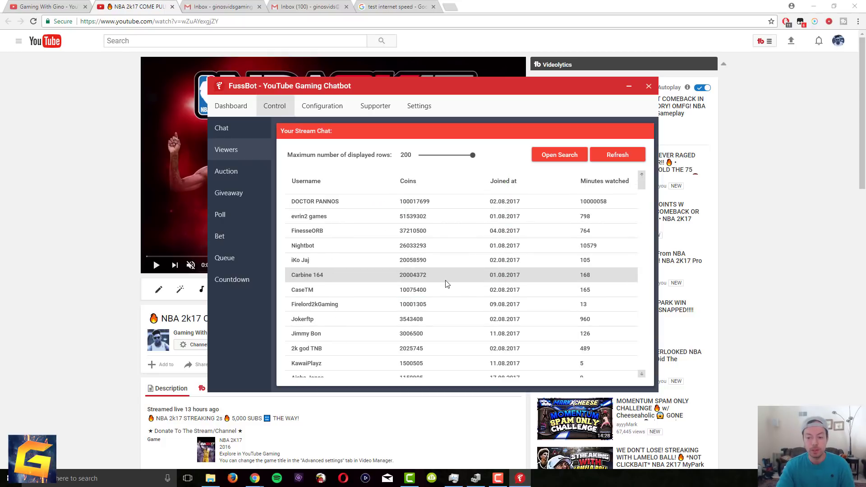
scroll(448, 244, "down", 5)
scroll(451, 248, "up", 6)
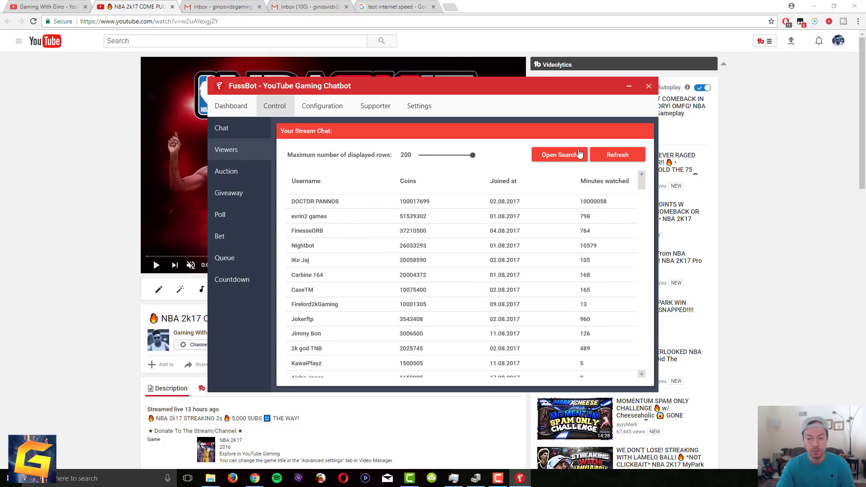
left_click(560, 155)
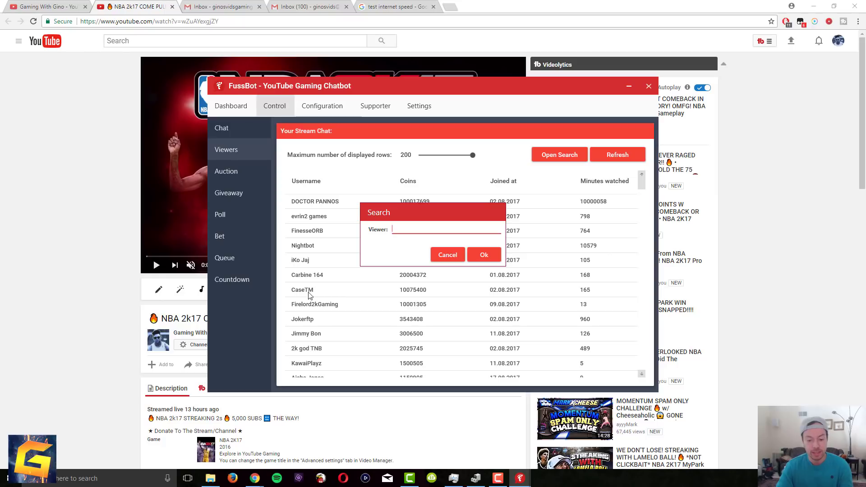
left_click(484, 255)
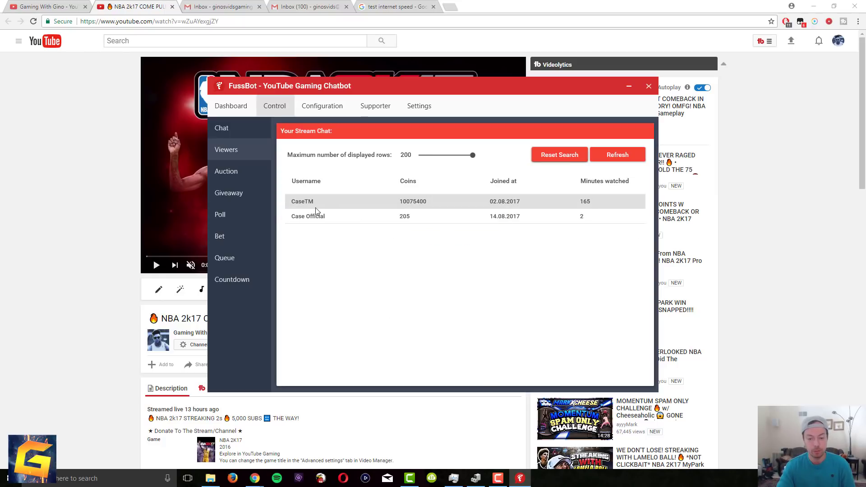
left_click(571, 158)
- Search the viewer list for usernames containing "jo", look through the matches and reset the search
left_click(572, 158)
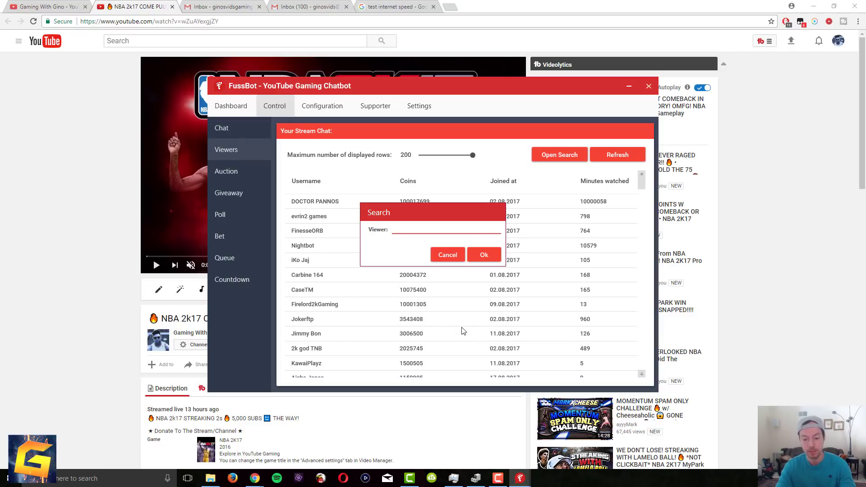
type("jo")
left_click(484, 255)
scroll(484, 255, "down", 15)
scroll(398, 302, "up", 15)
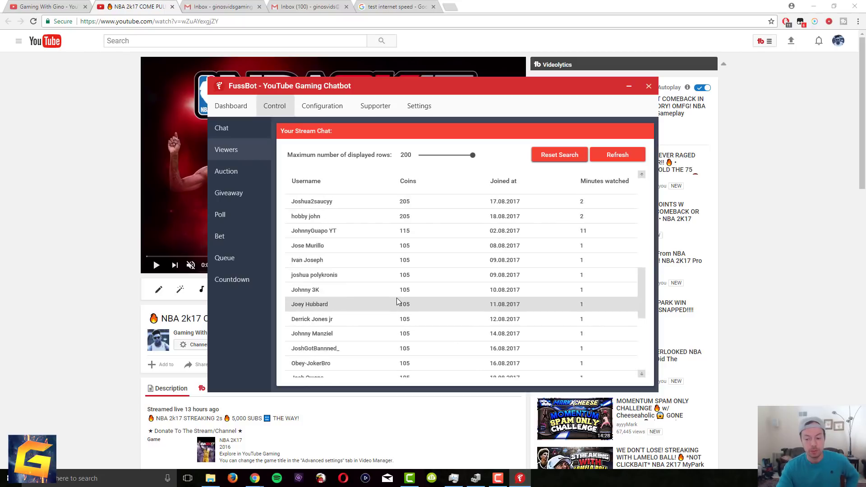
left_click(559, 155)
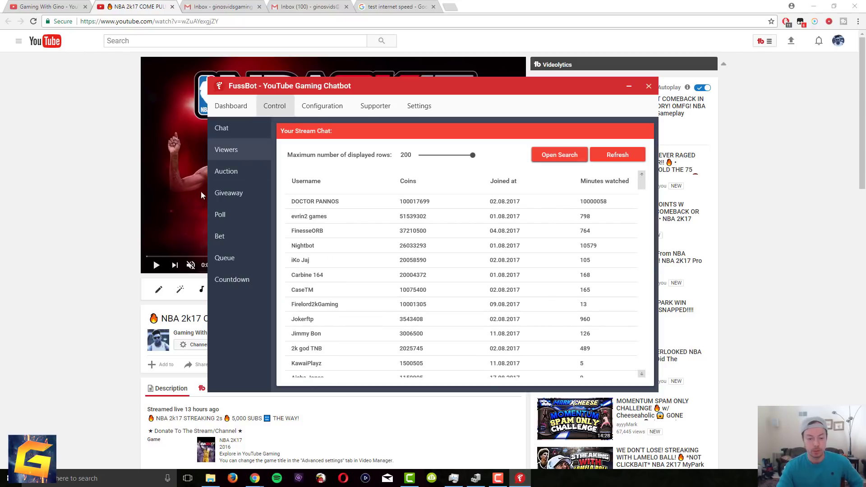
- Examine the setup pages for auctions, giveaways, polls, bets, the queue and countdowns, returning to the poll setup
left_click(246, 176)
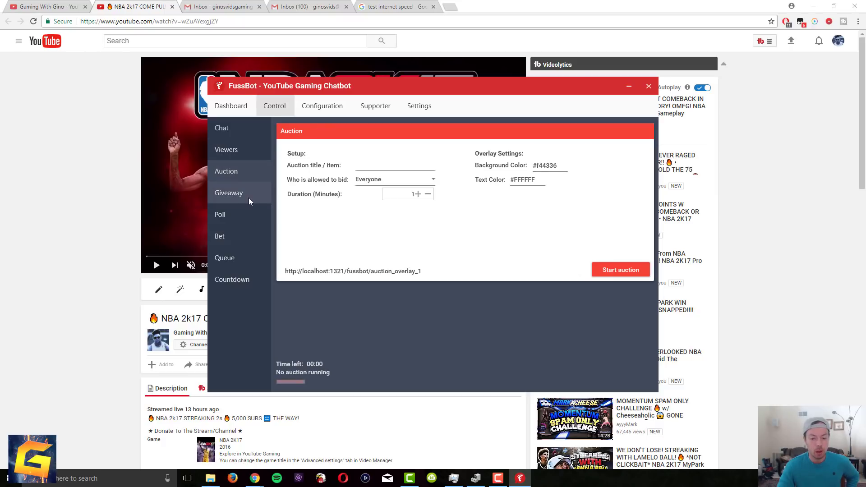
left_click(248, 197)
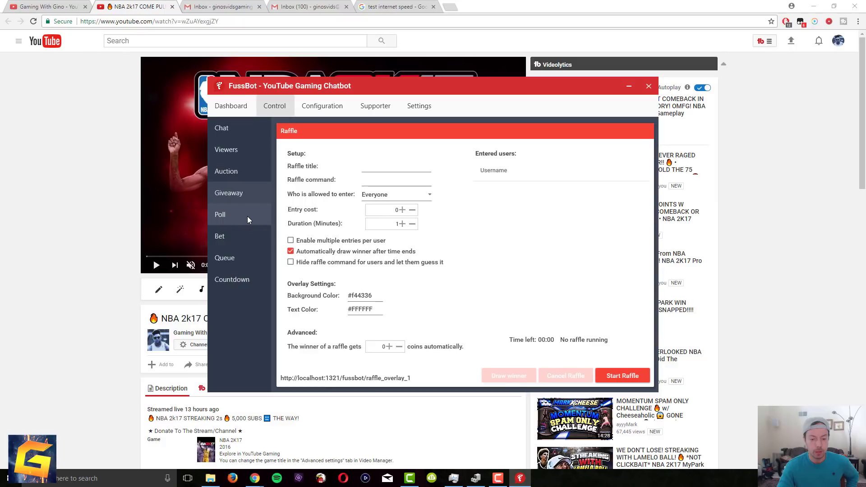
left_click(247, 216)
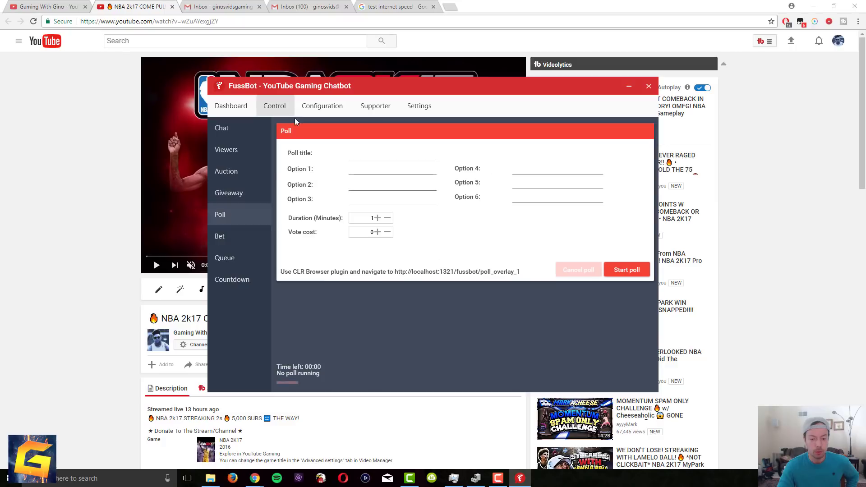
left_click(248, 238)
left_click(247, 258)
left_click(245, 283)
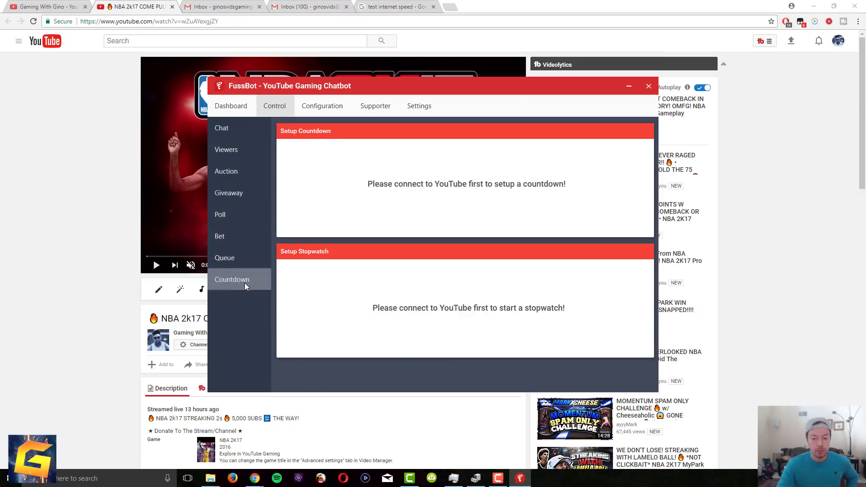
left_click(242, 236)
left_click(242, 213)
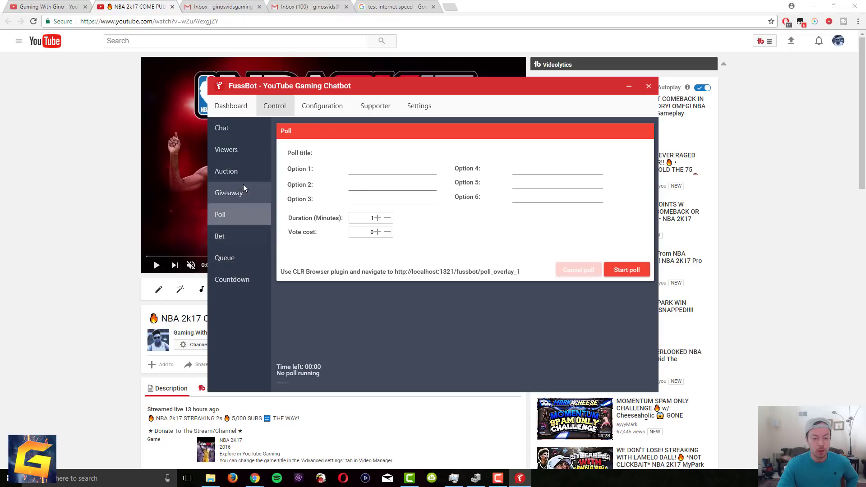
left_click(242, 185)
left_click(242, 167)
left_click(243, 156)
- Examine the configuration pages for coins, ranks, commands, Spotify, announcements, bankheists, arena, gambling, minigames and IFTTT, returning to the coins settings
left_click(332, 106)
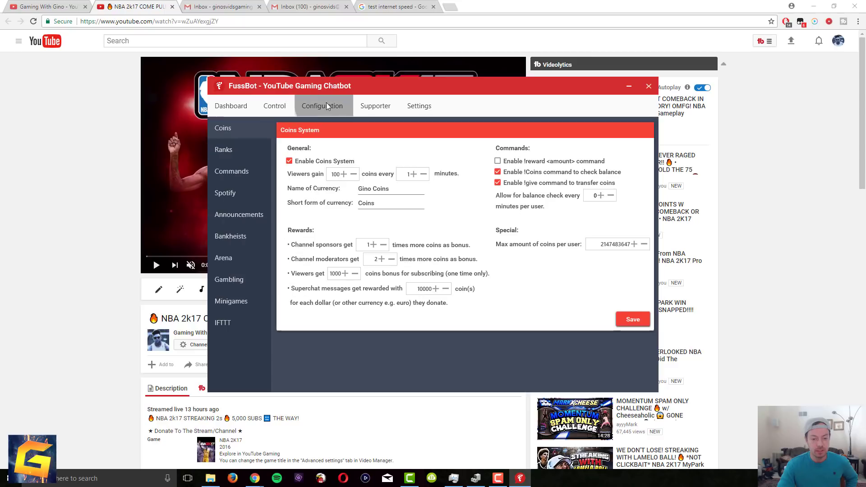
left_click(234, 150)
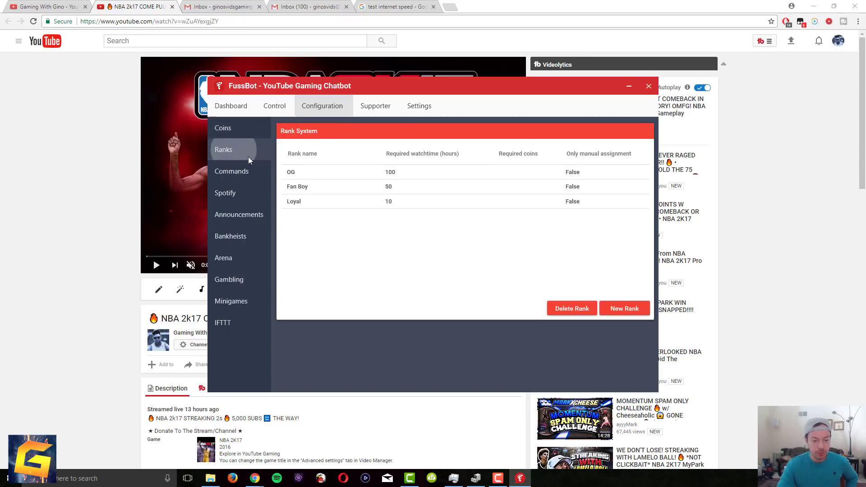
left_click(250, 171)
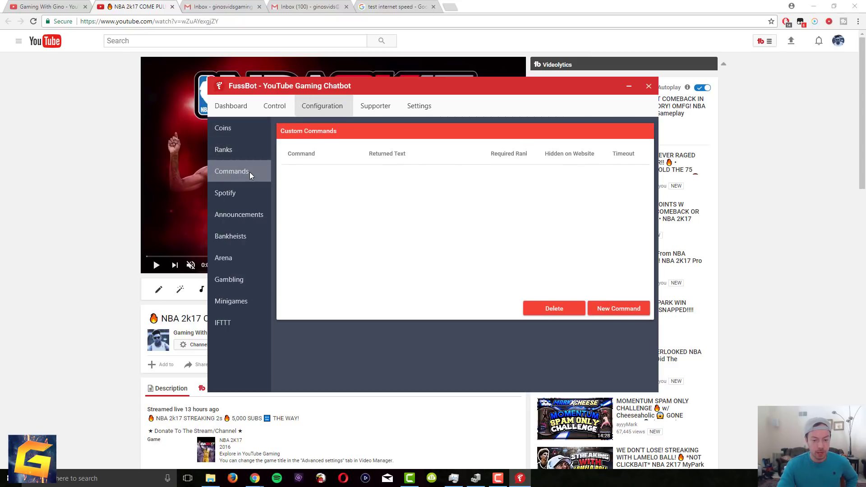
left_click(256, 194)
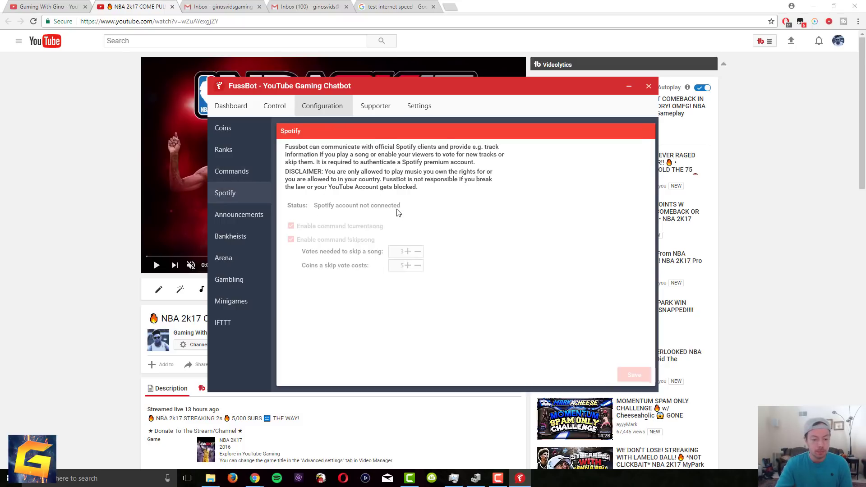
left_click(241, 216)
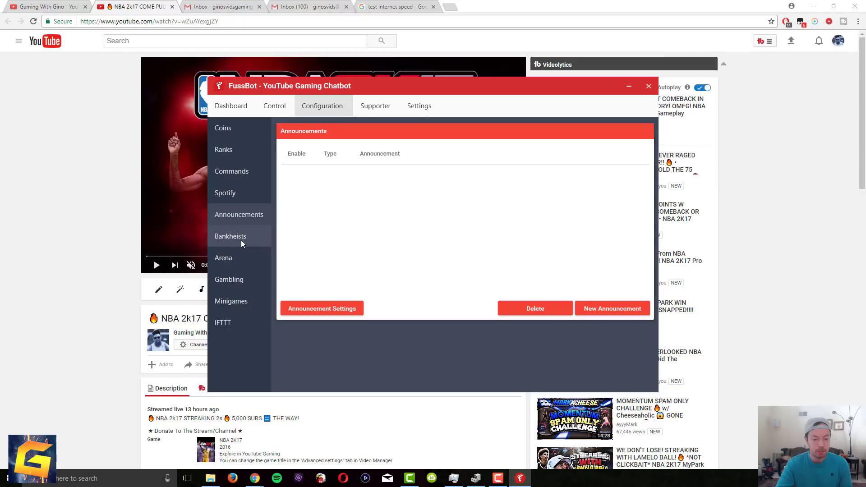
left_click(241, 240)
left_click(247, 267)
left_click(247, 280)
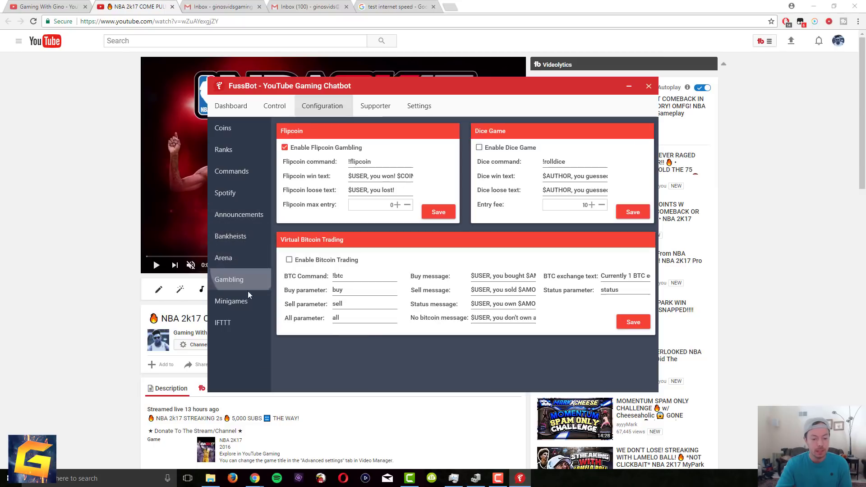
left_click(249, 298)
left_click(243, 324)
left_click(248, 301)
left_click(250, 280)
left_click(249, 236)
left_click(250, 214)
left_click(247, 193)
left_click(244, 171)
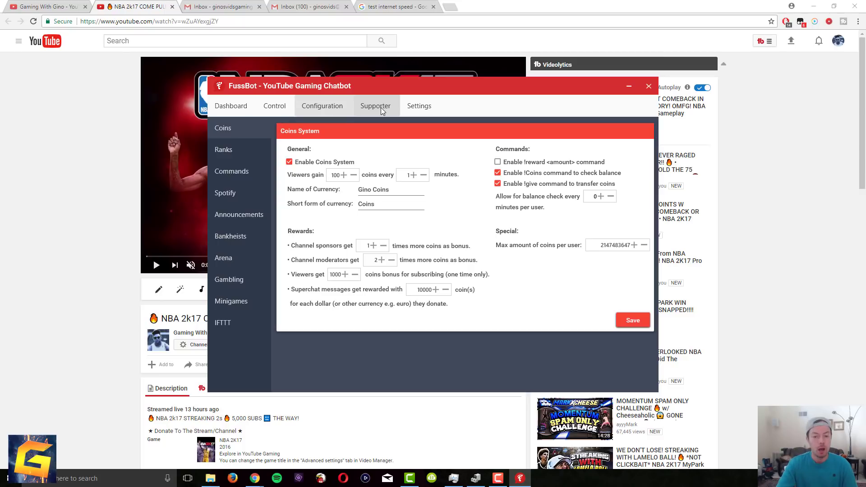
- Look through the supporter features overview and the loyalty shop page
left_click(381, 107)
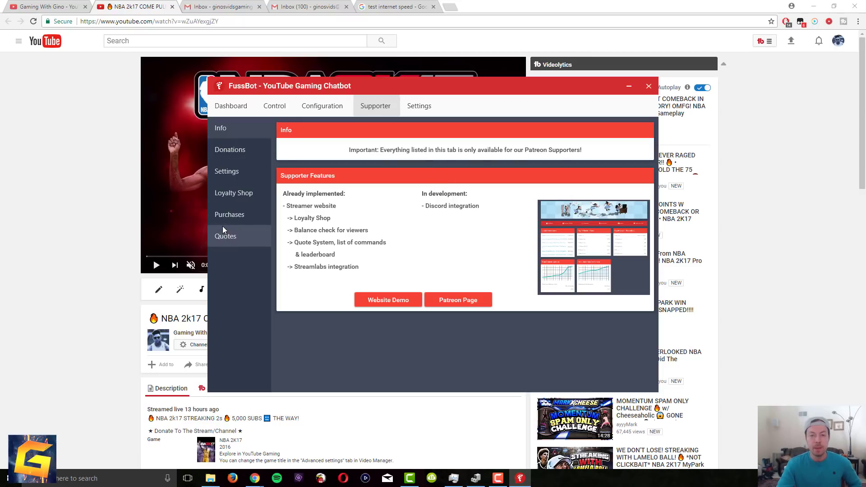
left_click(250, 201)
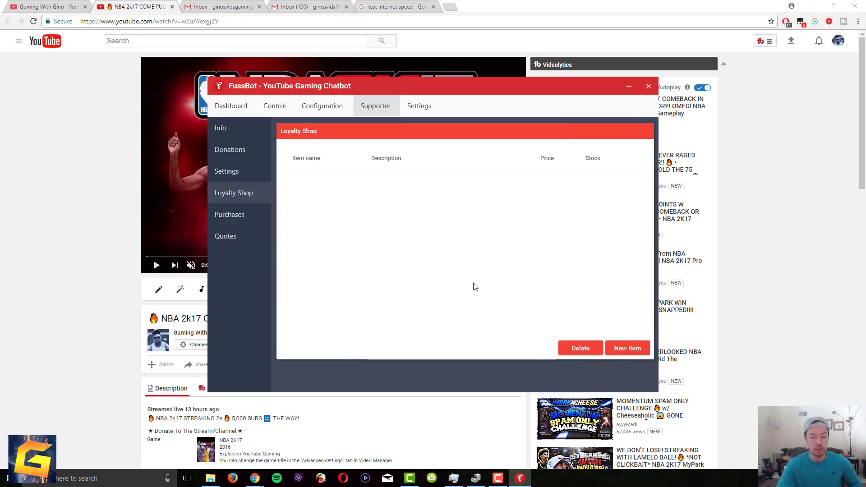
left_click(235, 132)
- Add the word "gay" to the spam protection blacklist with the action Delete only
left_click(251, 168)
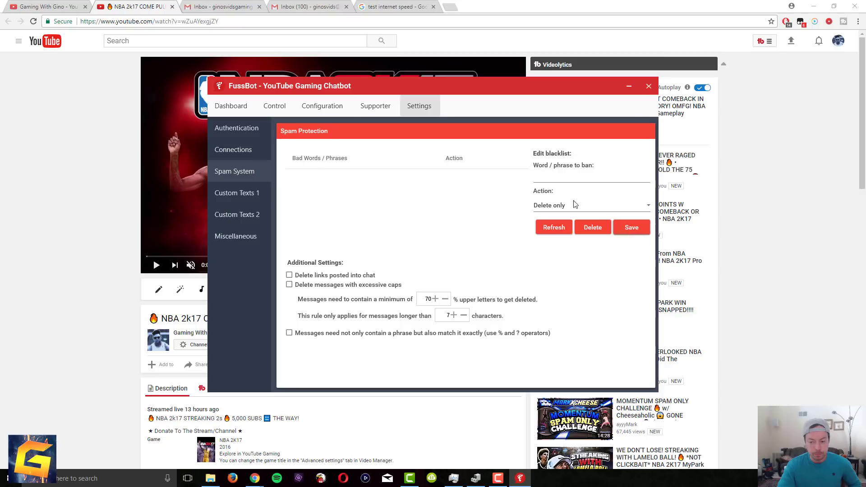
left_click(571, 176)
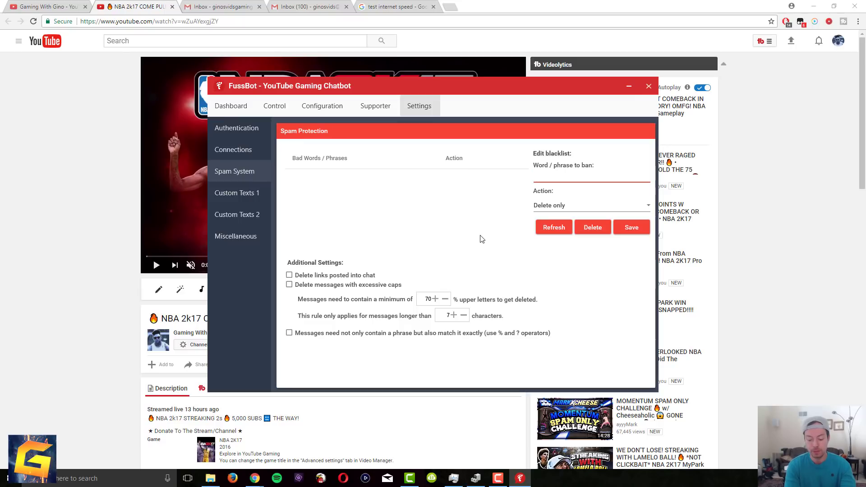
type("gay")
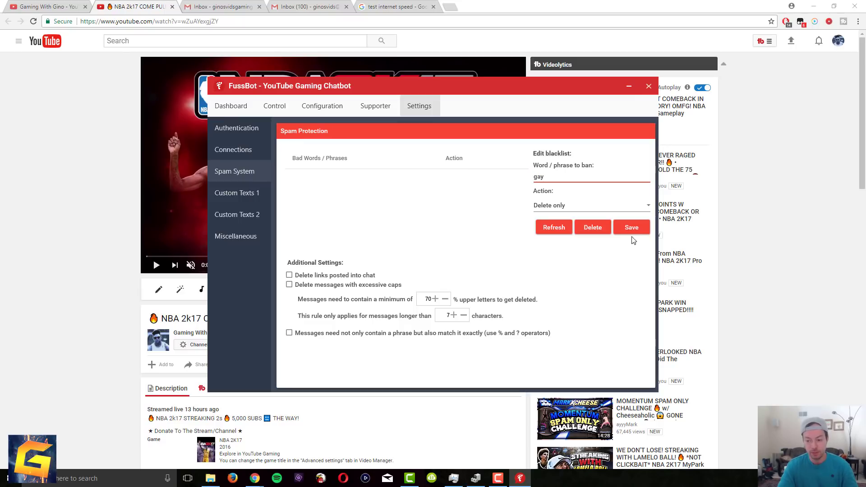
left_click(631, 228)
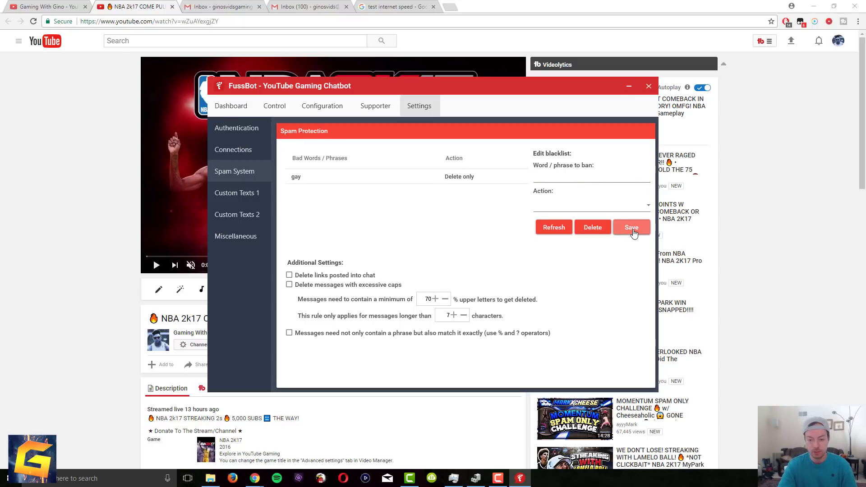
- Check the available actions for the blacklisted word, then remove the word from the blacklist
left_click(461, 180)
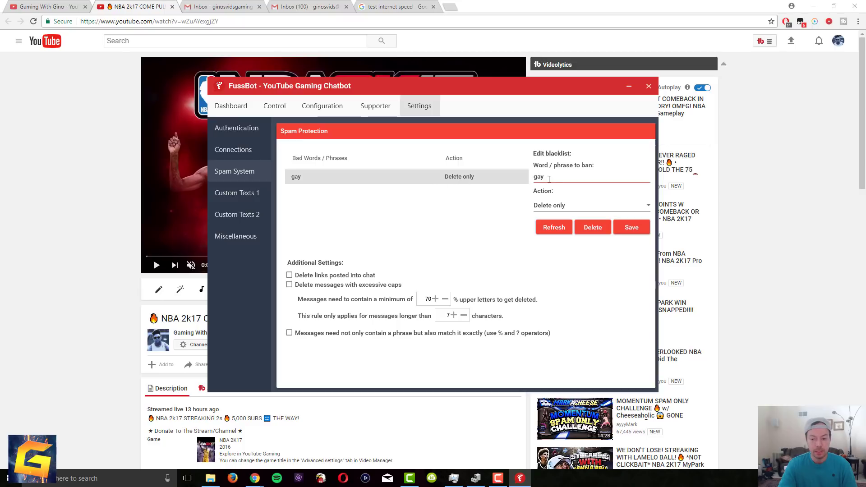
left_click(568, 207)
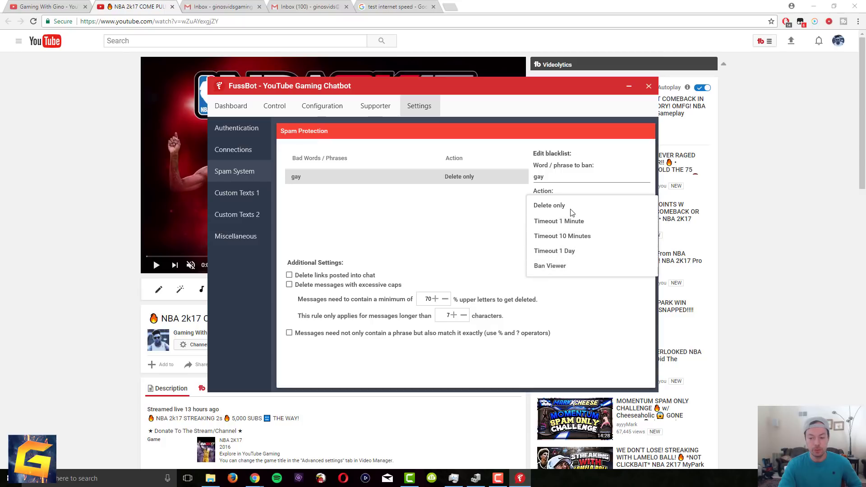
left_click(451, 218)
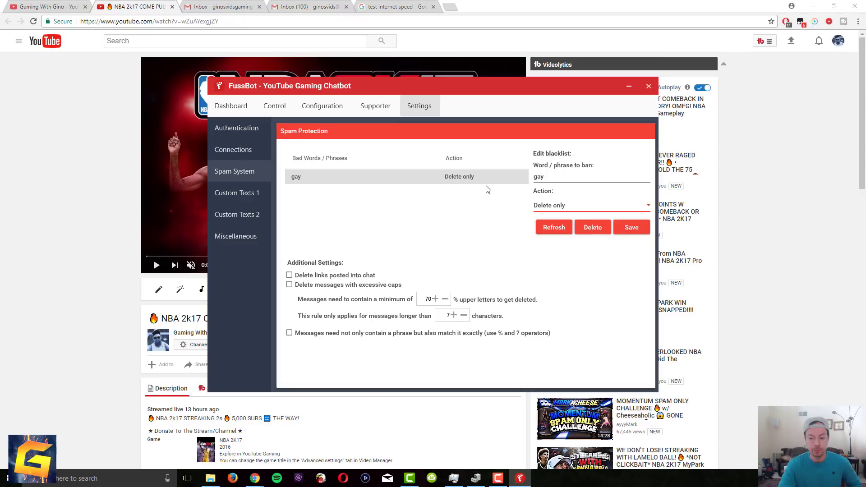
left_click(552, 227)
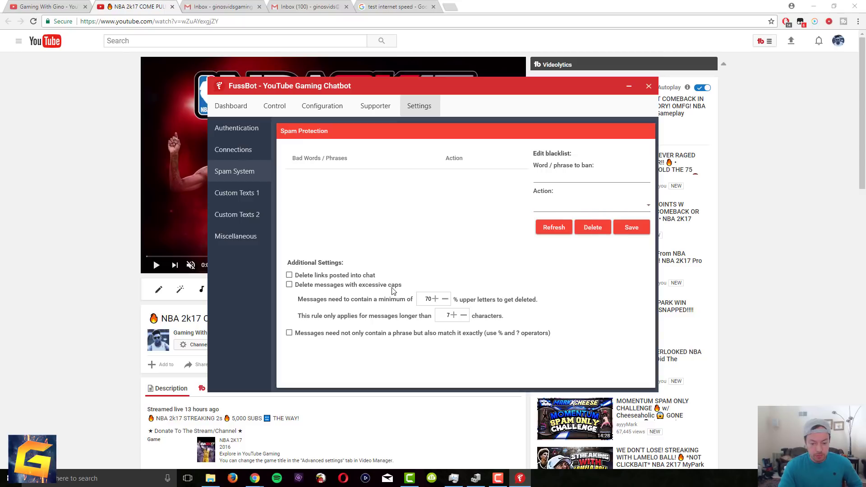
- Examine the superchat donation message in the first set of custom texts by reading through its full wording
left_click(240, 192)
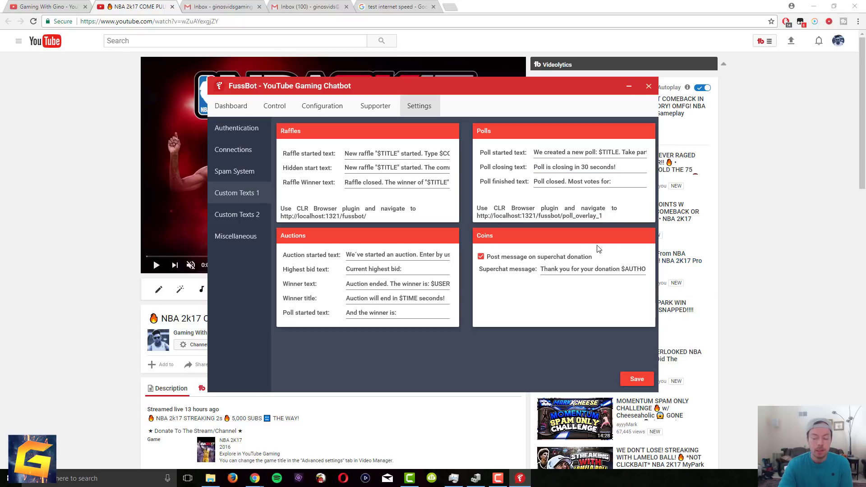
triple_click(627, 269)
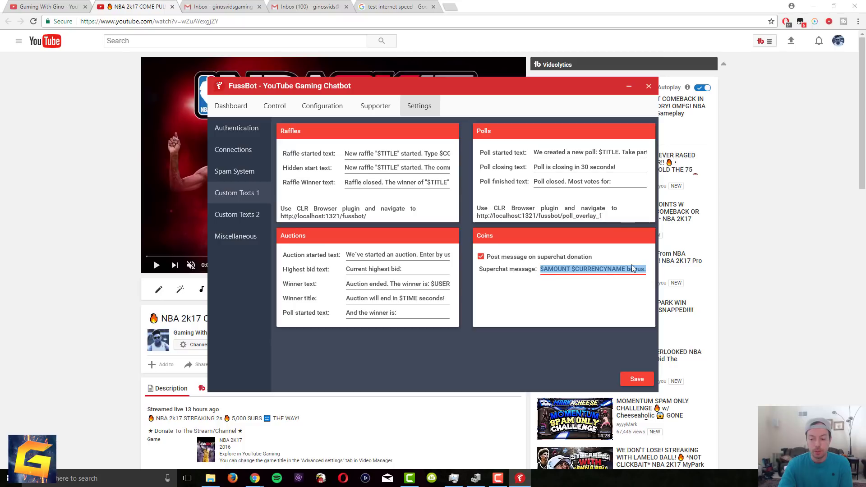
key("ctrl+v")
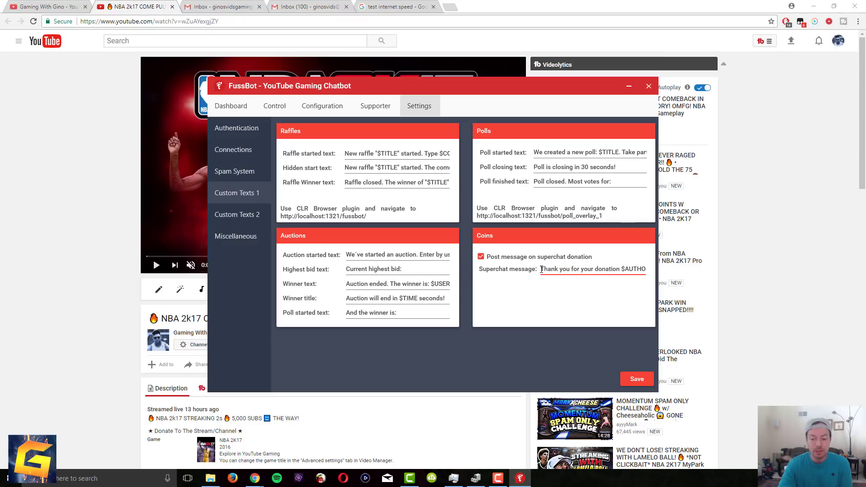
- Go back through the settings, supporter, configuration and control sections to the dashboard
left_click(420, 105)
left_click(376, 106)
left_click(322, 106)
left_click(275, 106)
left_click(237, 106)
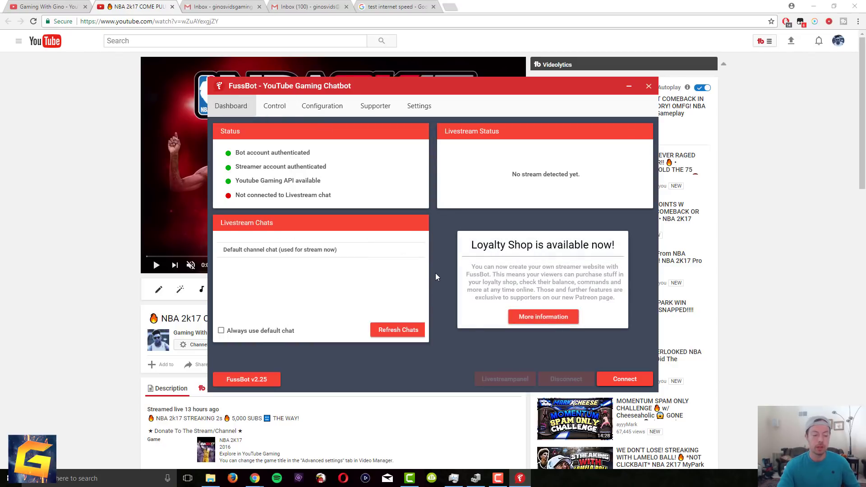